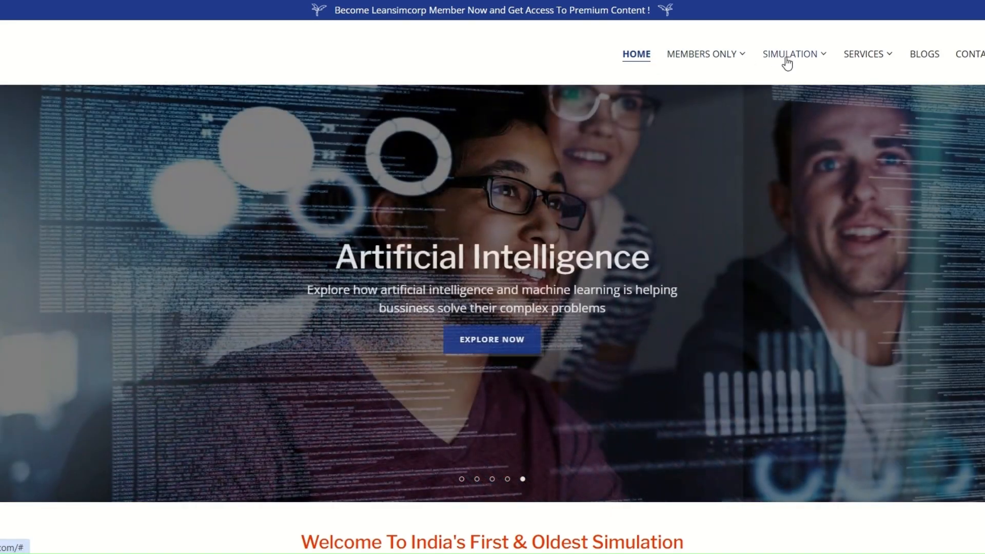
# Step: Open the website's FlexSim Simulation Solutions page, followed by the Member Home page
pyautogui.moveTo(785, 59)
pyautogui.click(796, 84)
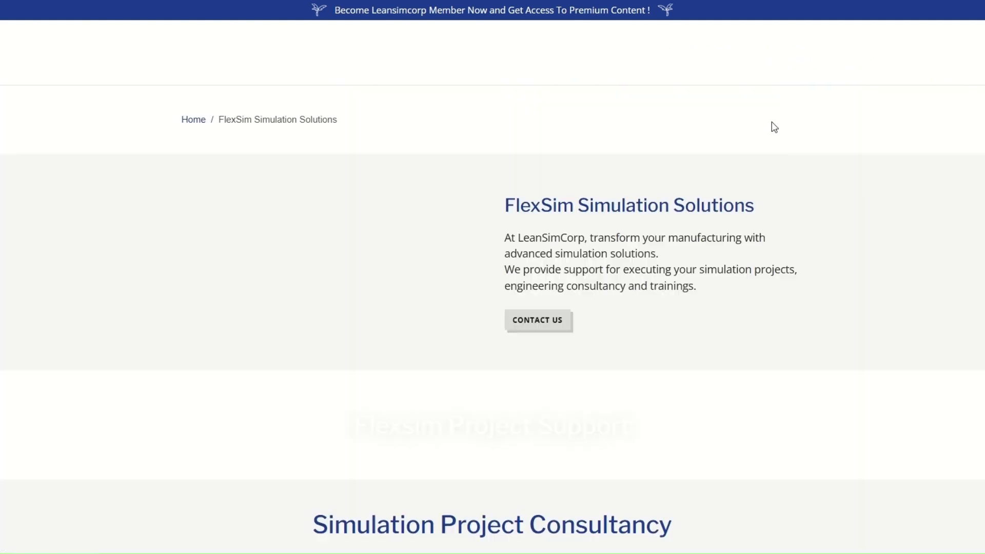
pyautogui.moveTo(726, 56)
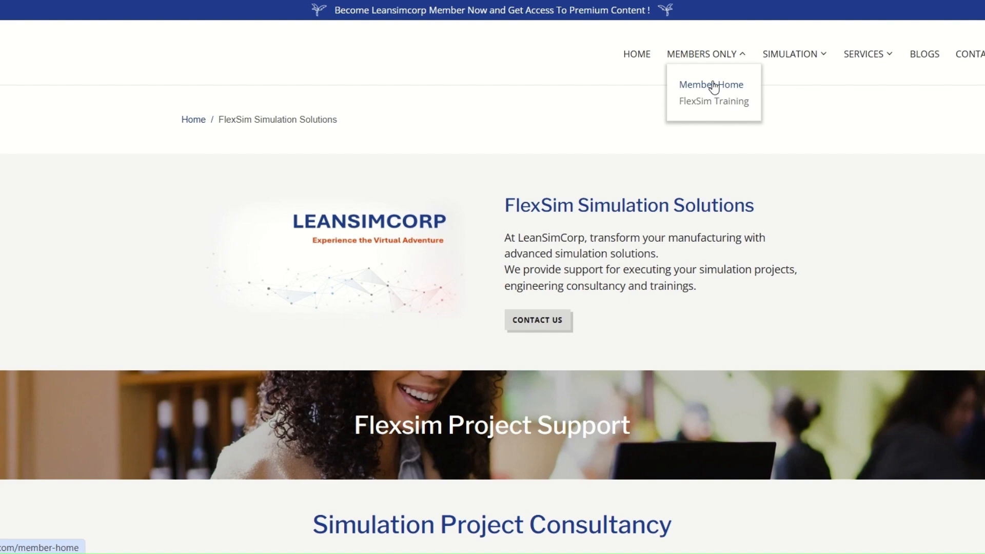
pyautogui.click(713, 86)
# Step: Look through the Member Benefits section of the Member Home page and return to the site's home page
pyautogui.scroll(-6, 734, 214)
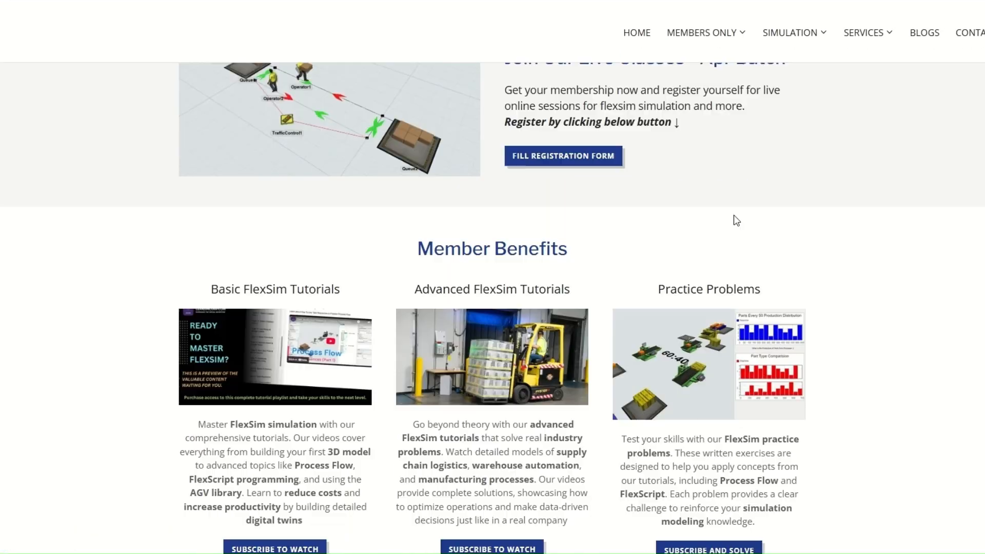
pyautogui.scroll(-3, 734, 215)
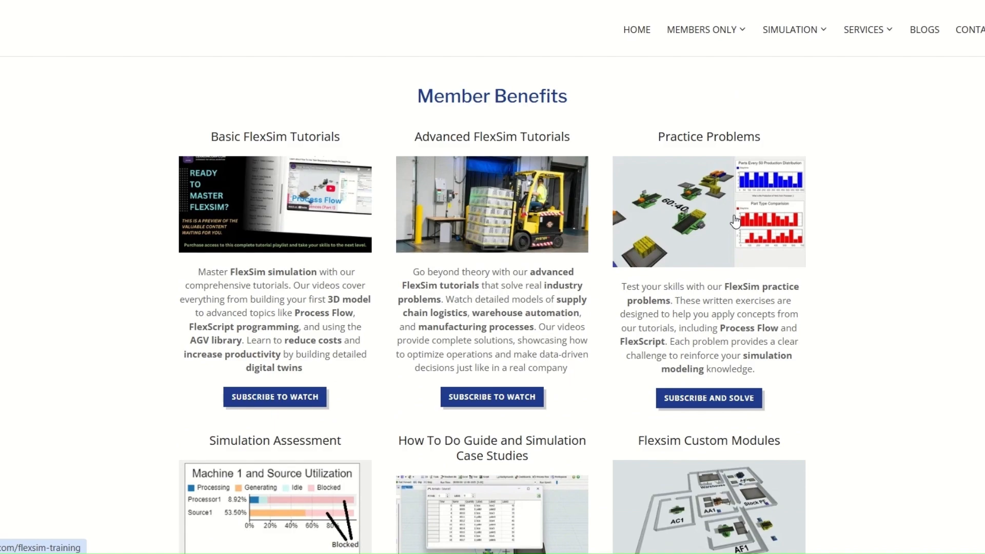
pyautogui.scroll(-15, 735, 221)
pyautogui.scroll(17, 735, 221)
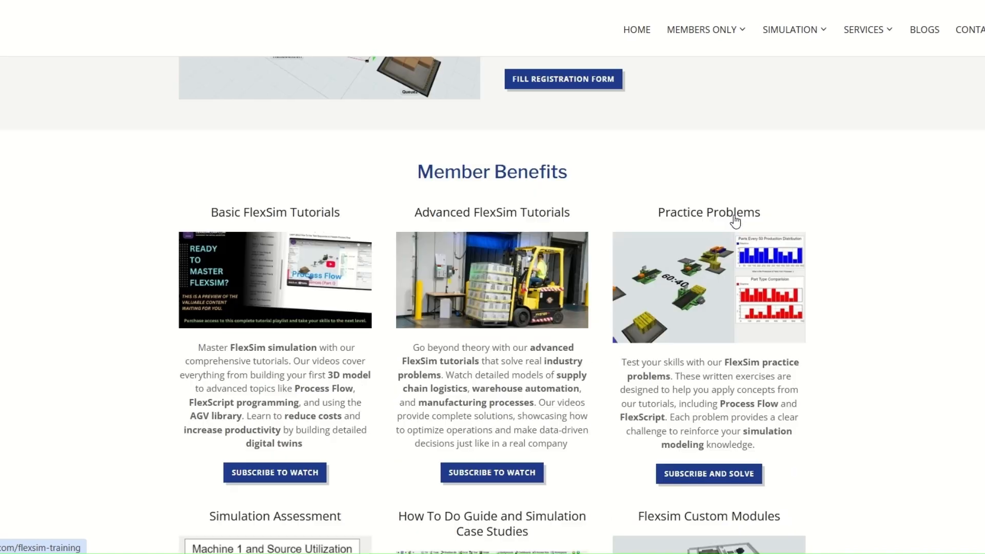
pyautogui.scroll(7, 735, 221)
pyautogui.click(640, 55)
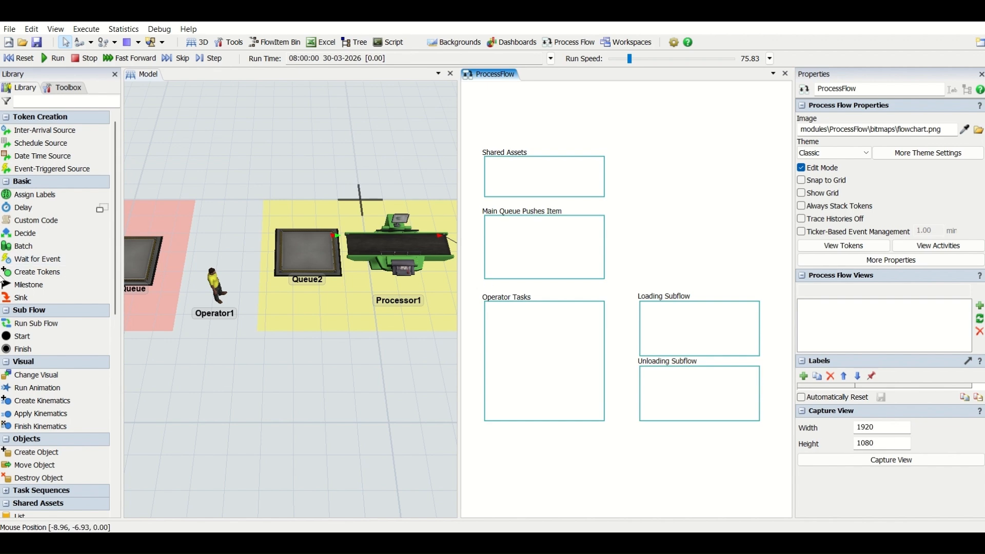
# Step: Add a List and a Resource to the Shared Assets container, with the Resource placed below the List
pyautogui.doubleClick(510, 176)
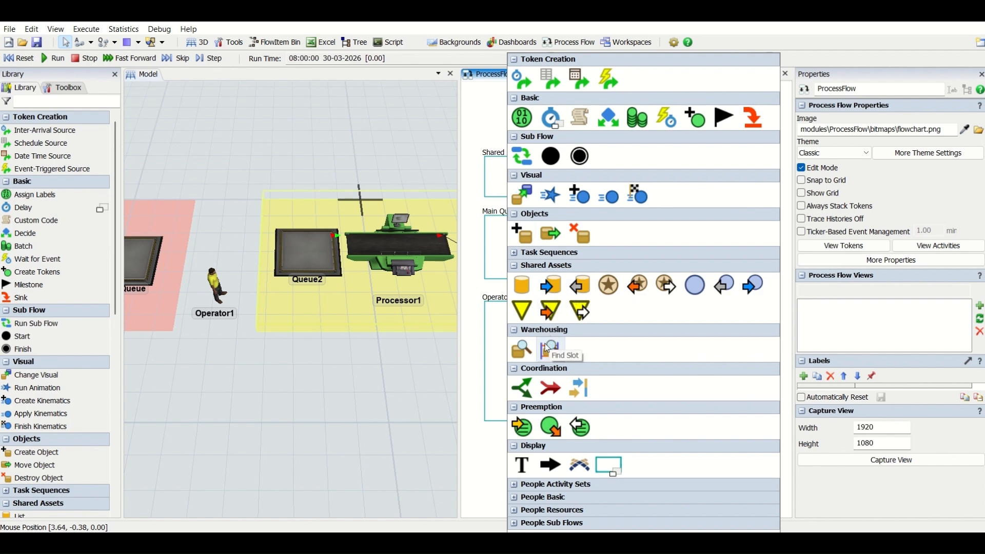
pyautogui.click(518, 285)
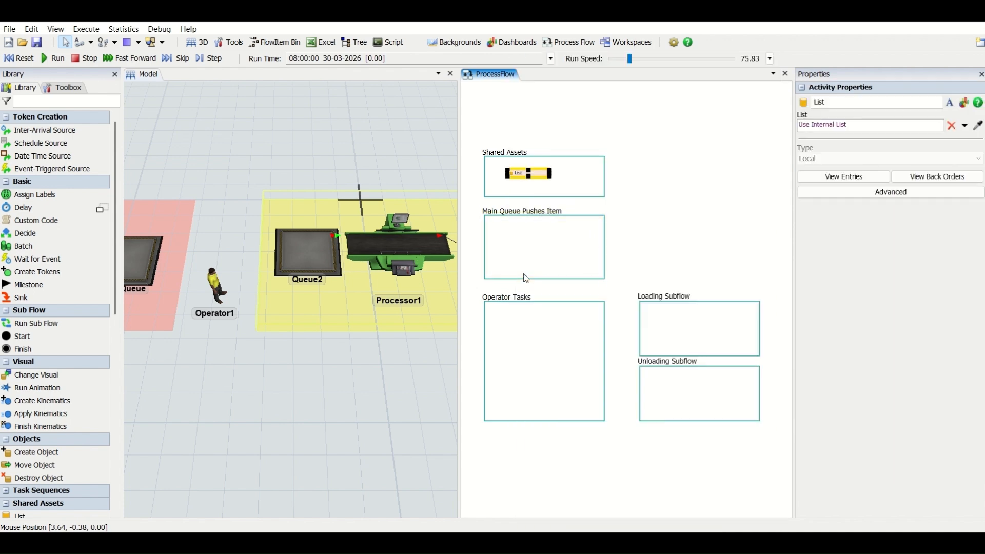
pyautogui.scroll(2, 501, 181)
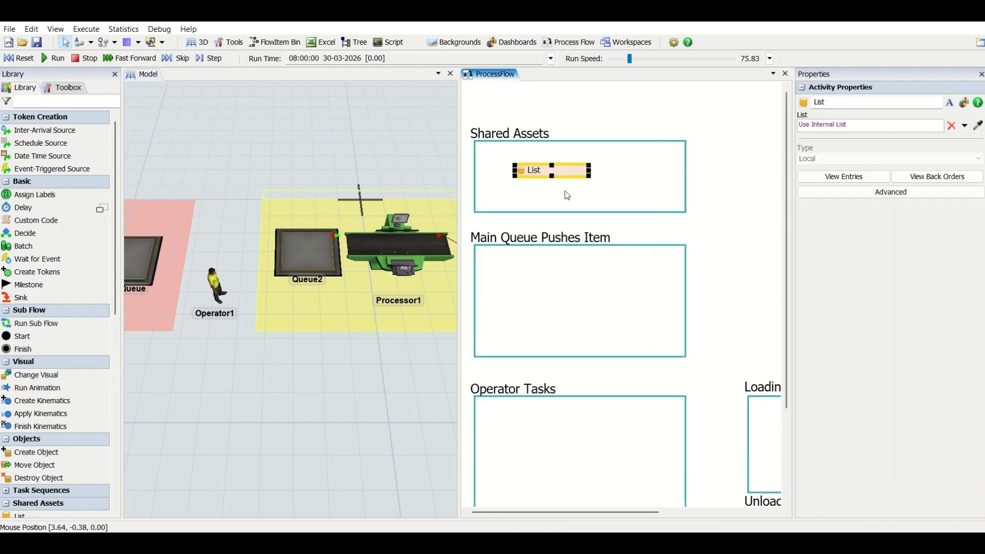
pyautogui.moveTo(564, 172); pyautogui.dragTo(544, 161)
pyautogui.doubleClick(547, 189)
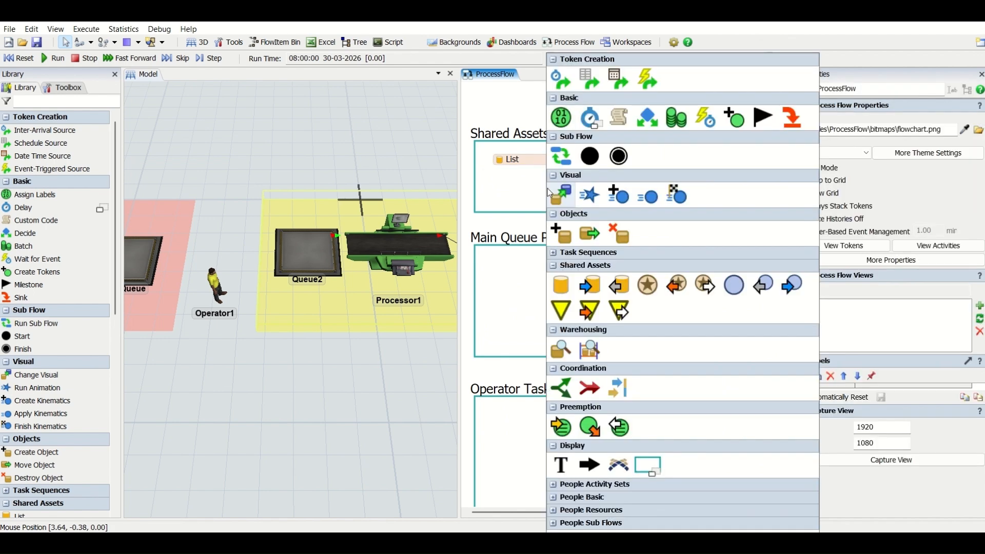
pyautogui.click(648, 285)
pyautogui.moveTo(559, 184); pyautogui.dragTo(553, 180)
pyautogui.click(549, 162)
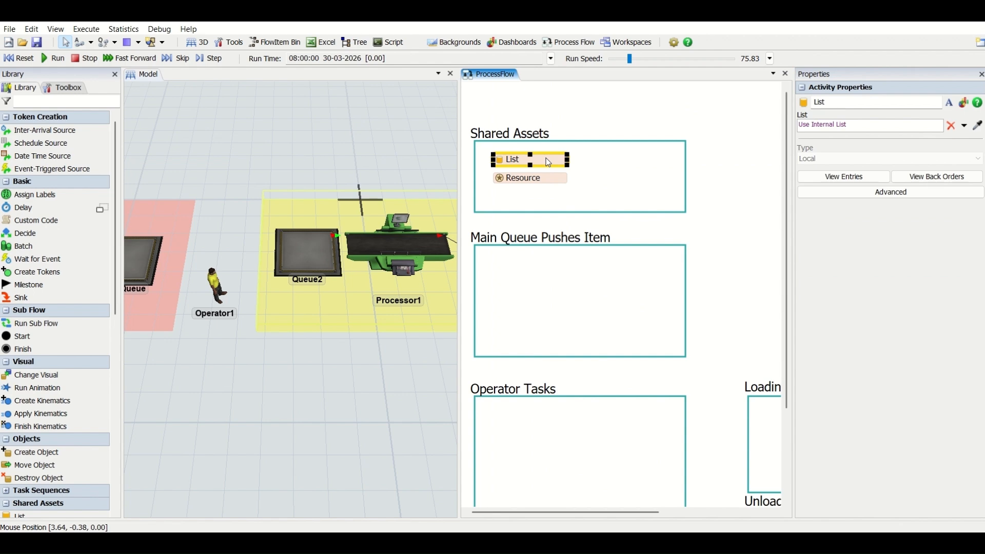
# Step: Build a block in the Main Queue Pushes Item container from an Event-Triggered Source, a Push to List and a Sink
pyautogui.doubleClick(523, 282)
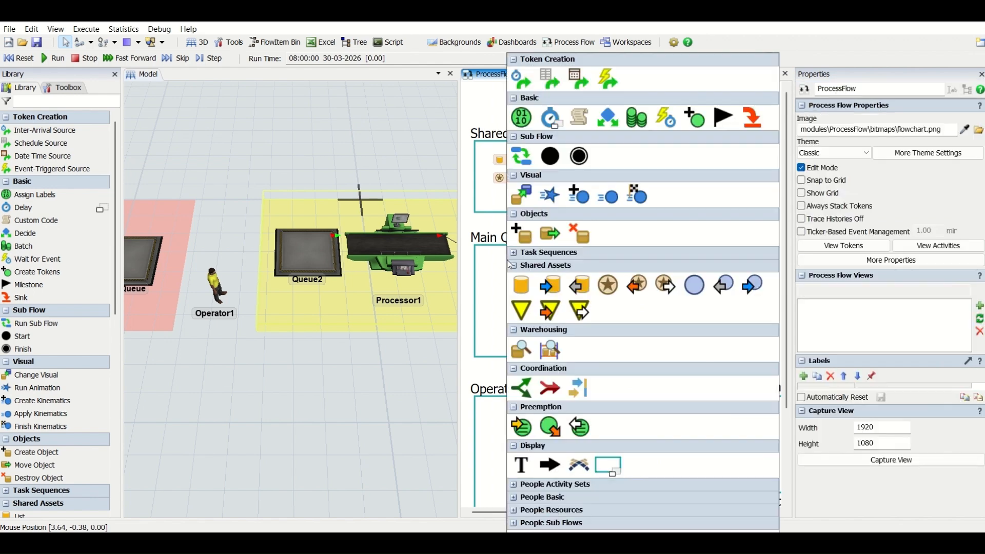
pyautogui.click(602, 82)
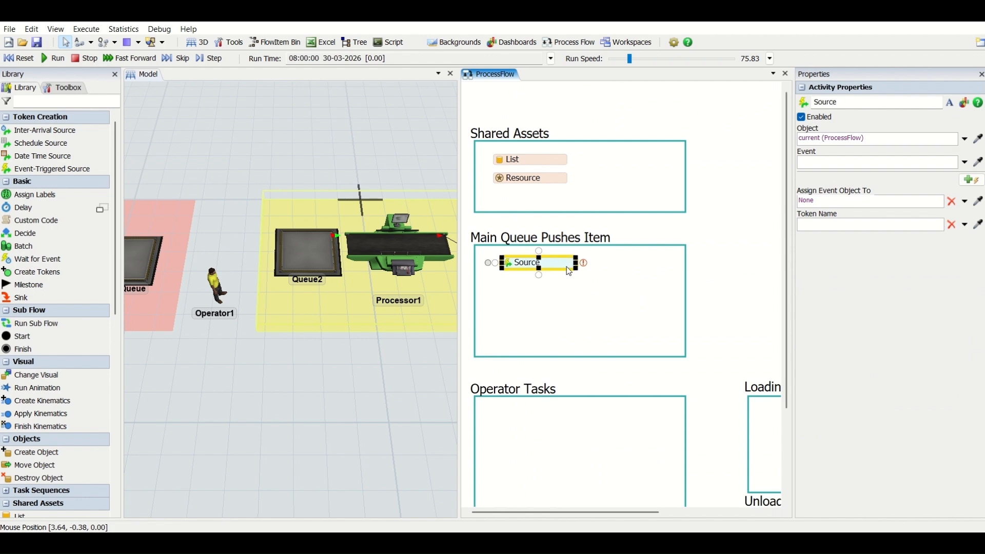
pyautogui.doubleClick(576, 322)
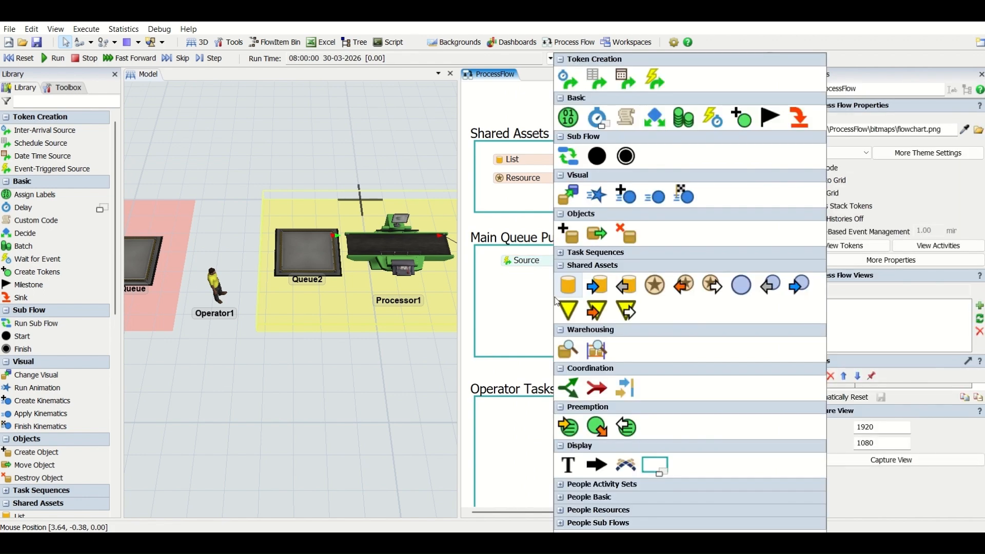
pyautogui.click(593, 279)
pyautogui.moveTo(592, 303); pyautogui.dragTo(552, 280)
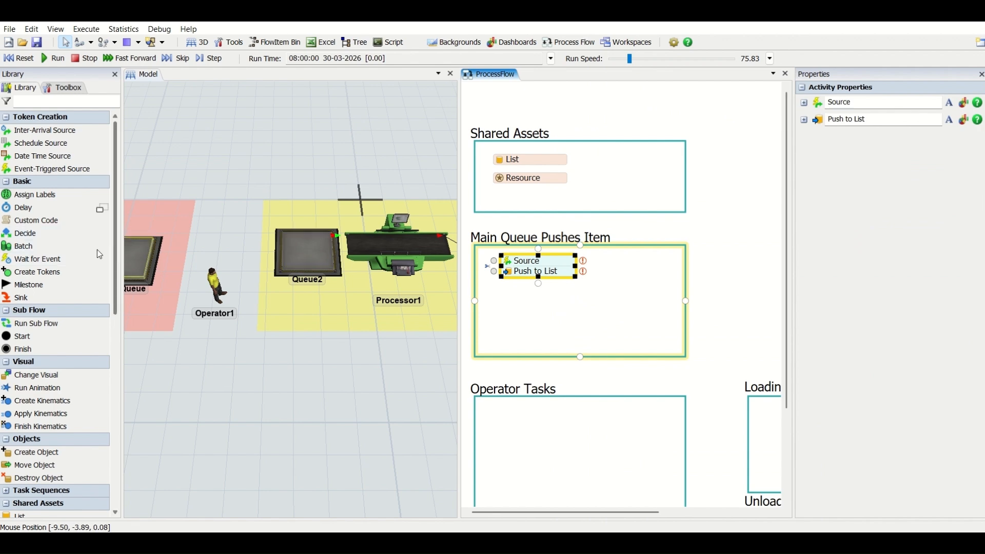
pyautogui.doubleClick(560, 302)
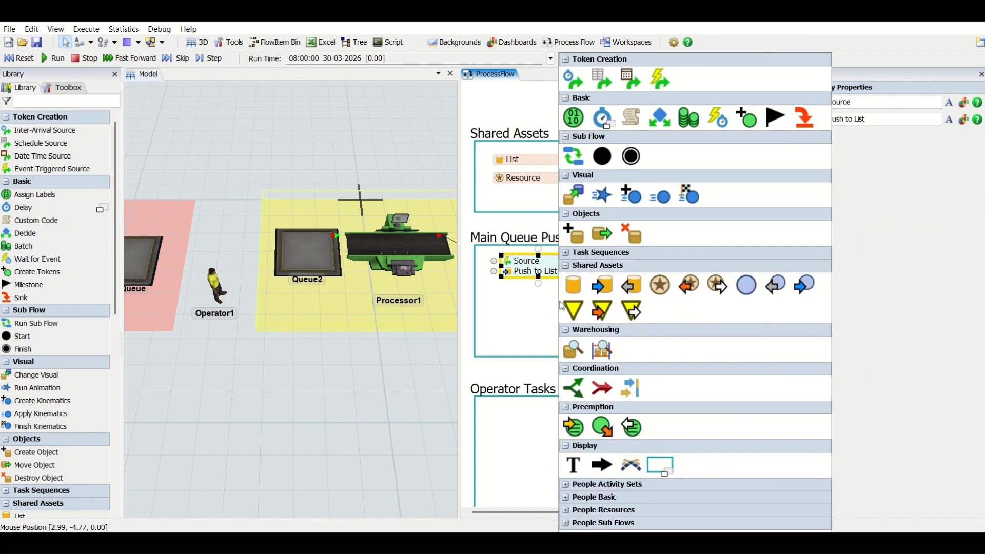
pyautogui.click(806, 119)
pyautogui.moveTo(580, 306); pyautogui.dragTo(574, 281)
# Step: Build a block in the Operator Tasks container from a Schedule Source, an Acquire and an Assign Labels activity
pyautogui.scroll(-2, 762, 338)
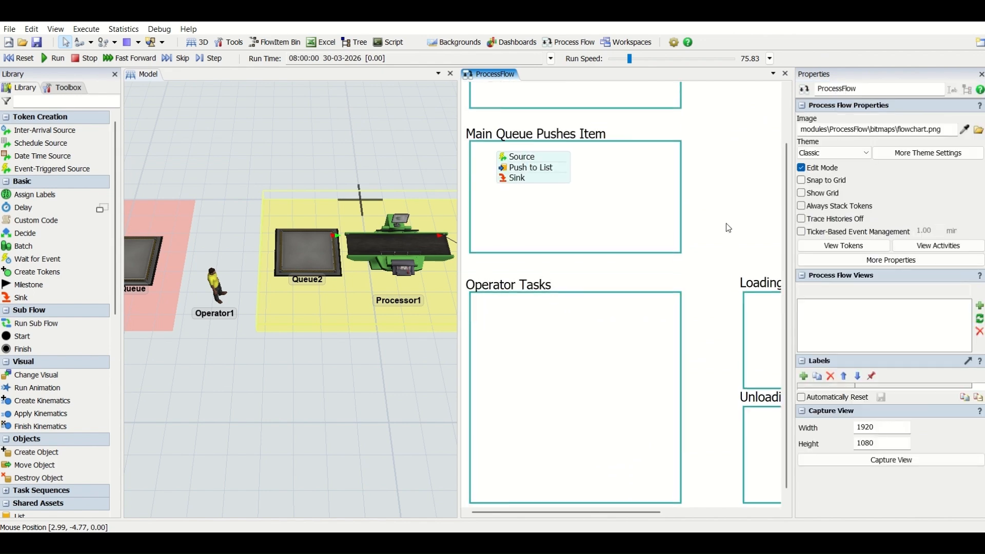
pyautogui.doubleClick(499, 310)
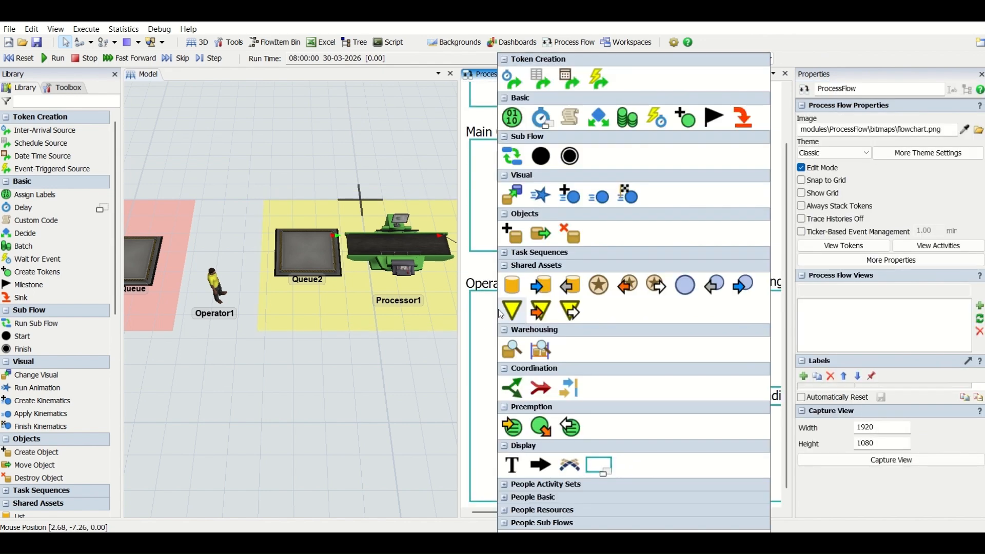
pyautogui.click(548, 87)
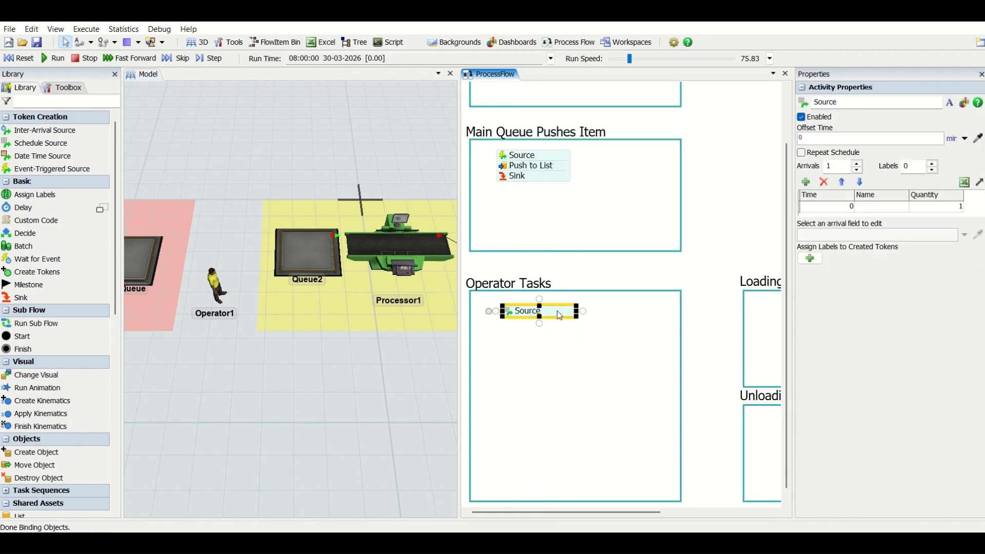
pyautogui.click(548, 333)
pyautogui.doubleClick(548, 333)
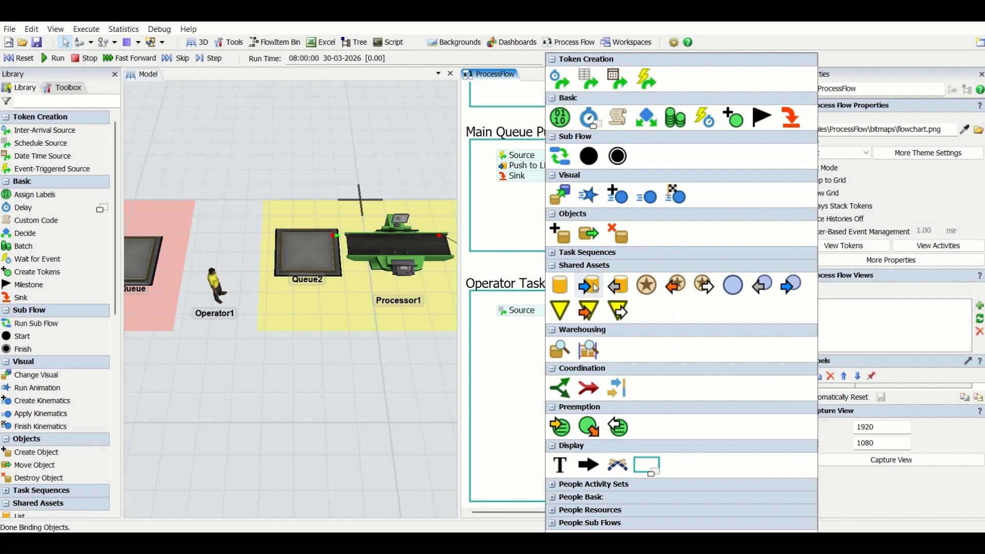
pyautogui.click(676, 285)
pyautogui.moveTo(610, 336); pyautogui.dragTo(561, 319)
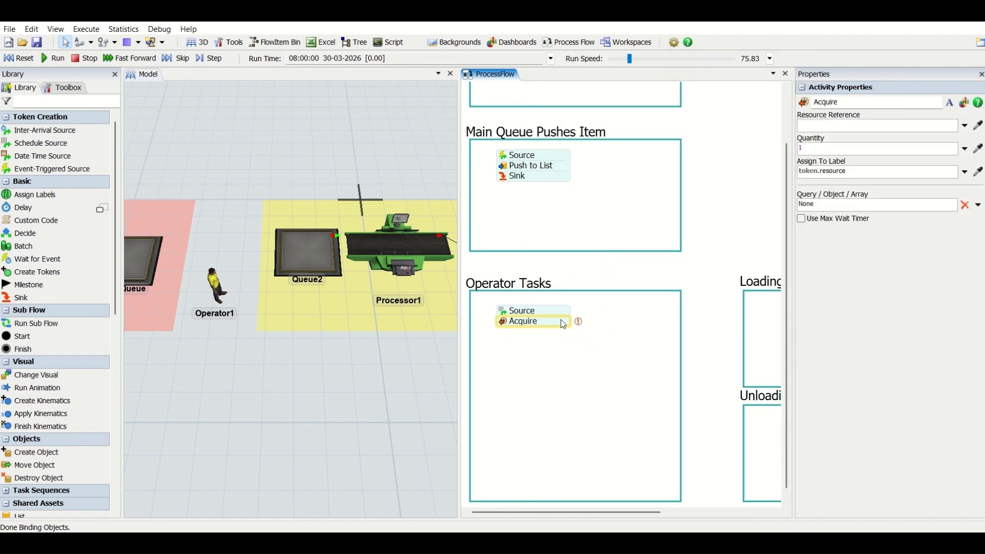
pyautogui.doubleClick(567, 378)
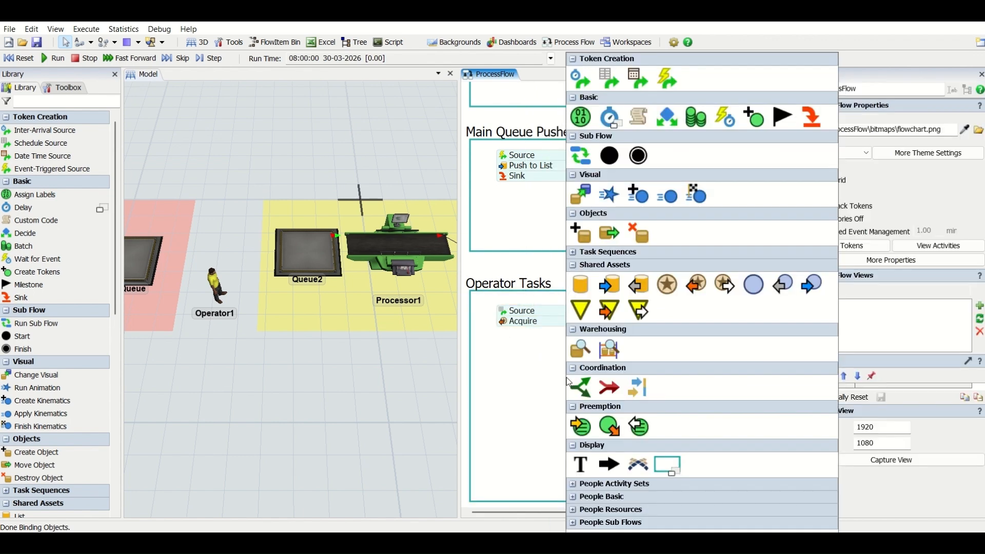
pyautogui.click(581, 118)
pyautogui.moveTo(595, 382); pyautogui.dragTo(541, 341)
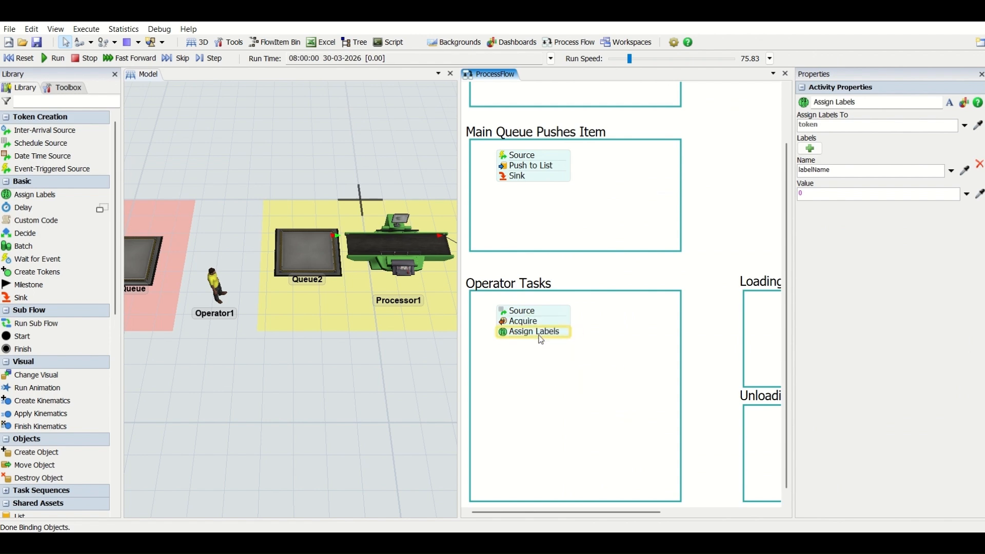
# Step: Start a separate block below Assign Labels with a Travel To Object activity and a Pull from List attached beneath it
pyautogui.doubleClick(566, 393)
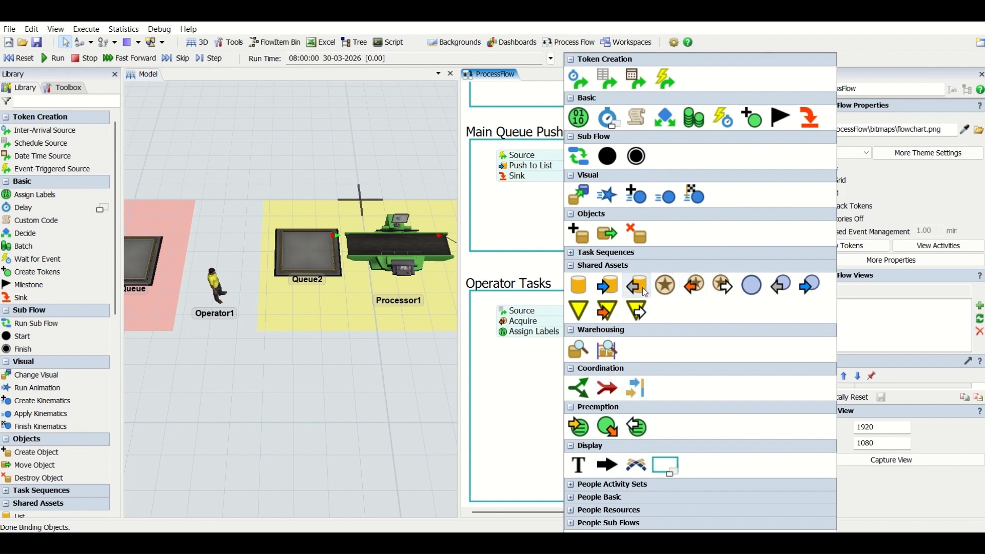
pyautogui.click(600, 250)
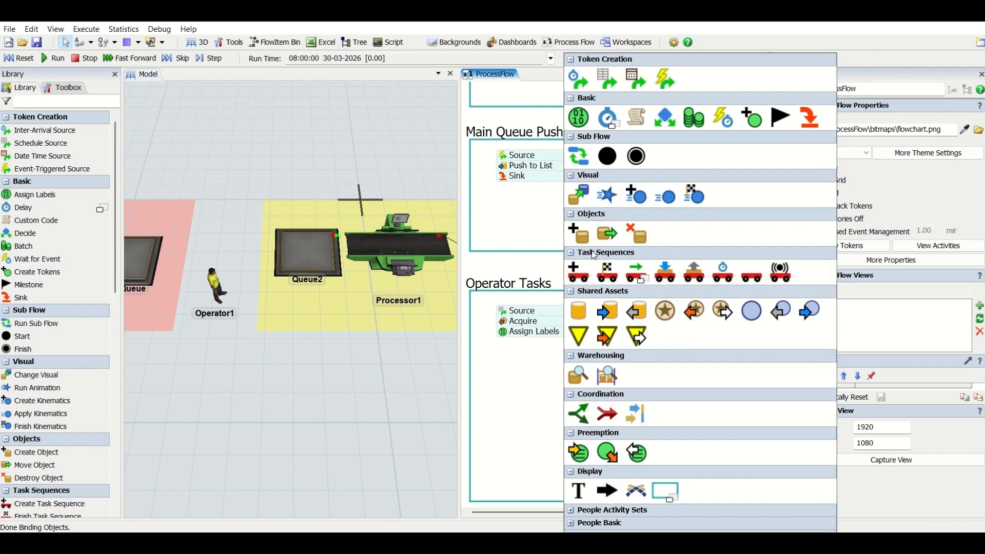
pyautogui.click(635, 279)
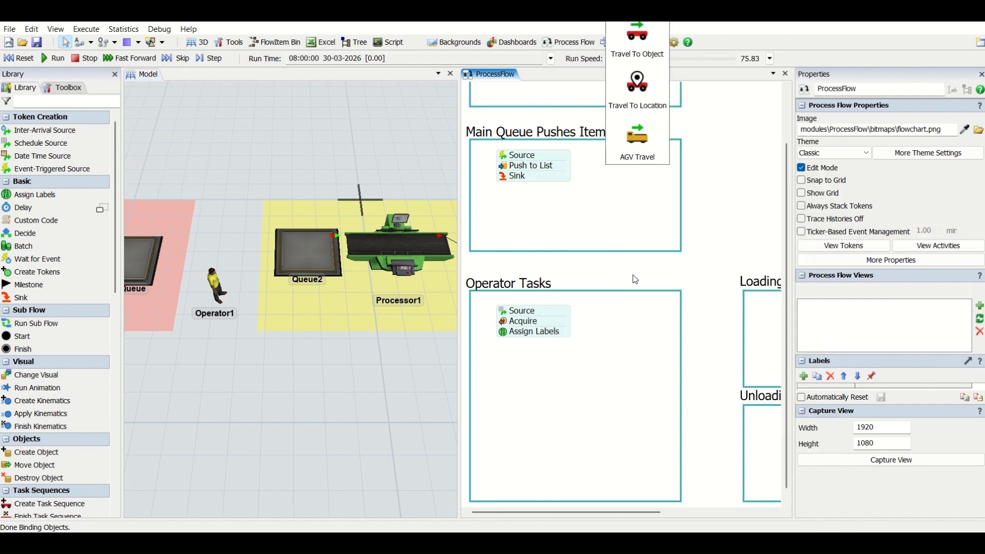
pyautogui.click(635, 30)
pyautogui.moveTo(624, 397); pyautogui.dragTo(555, 359)
pyautogui.doubleClick(582, 409)
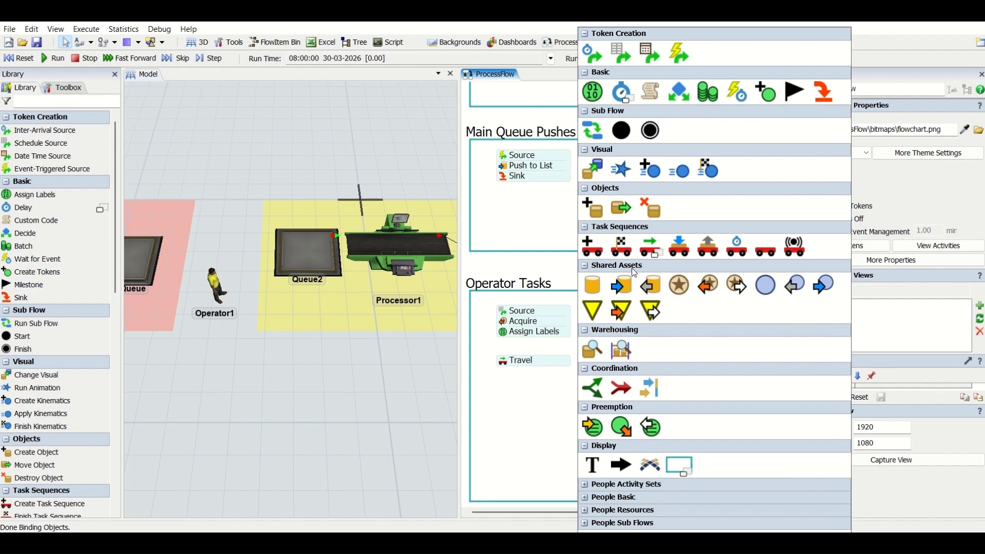
pyautogui.click(651, 286)
pyautogui.moveTo(616, 419); pyautogui.dragTo(567, 378)
# Step: Attach a Run Sub Flow activity below Pull from List and name it Run Sub Flow L
pyautogui.doubleClick(626, 391)
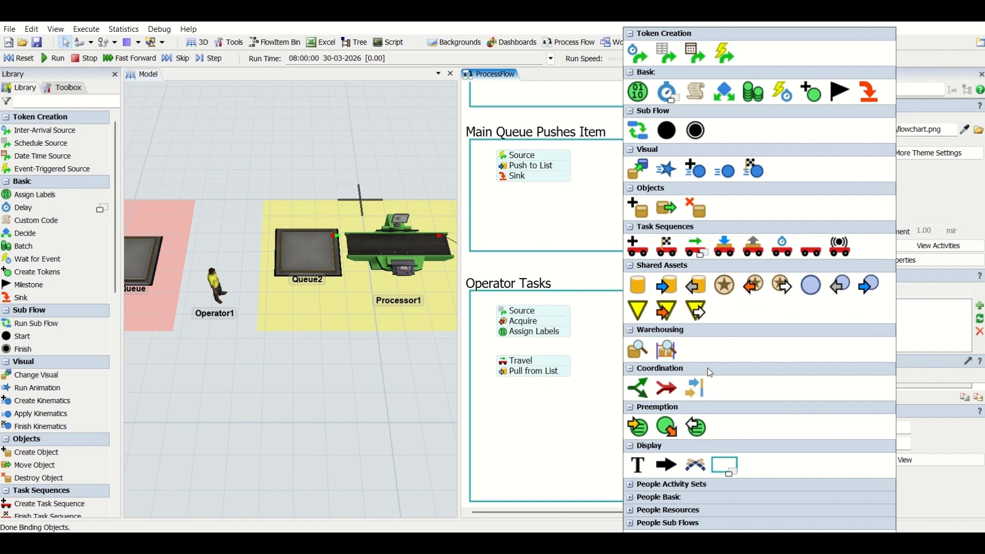
pyautogui.click(638, 130)
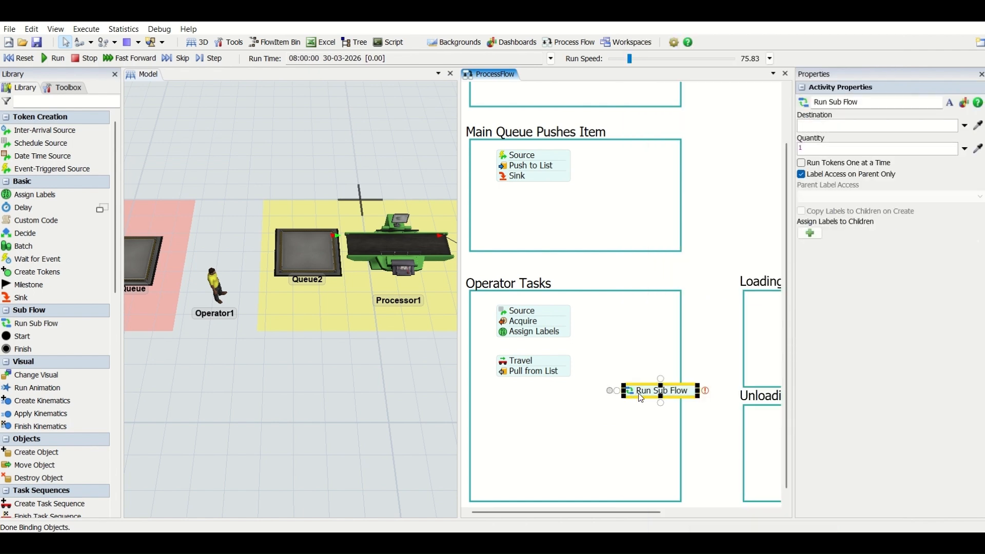
pyautogui.moveTo(640, 398); pyautogui.dragTo(568, 386)
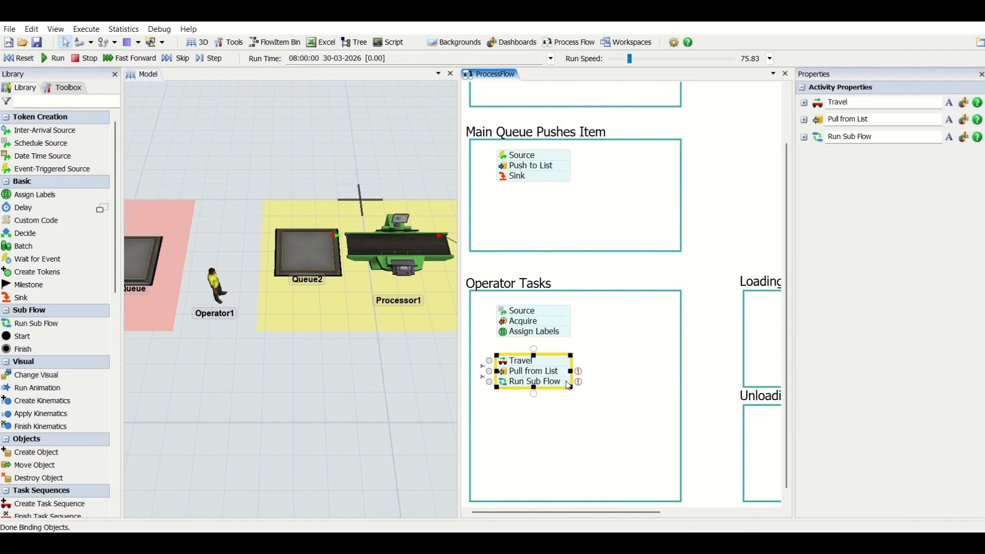
pyautogui.click(873, 136)
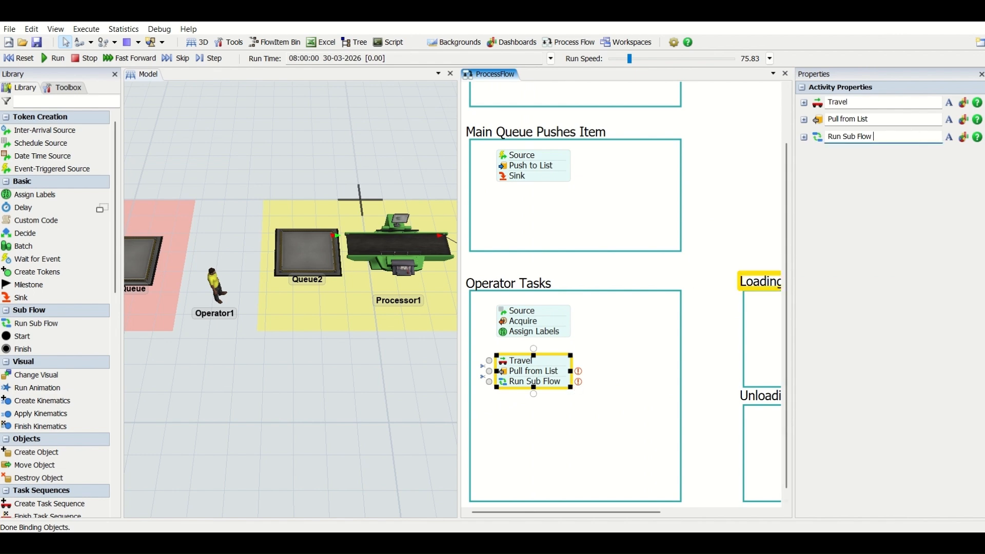
pyautogui.click(510, 424)
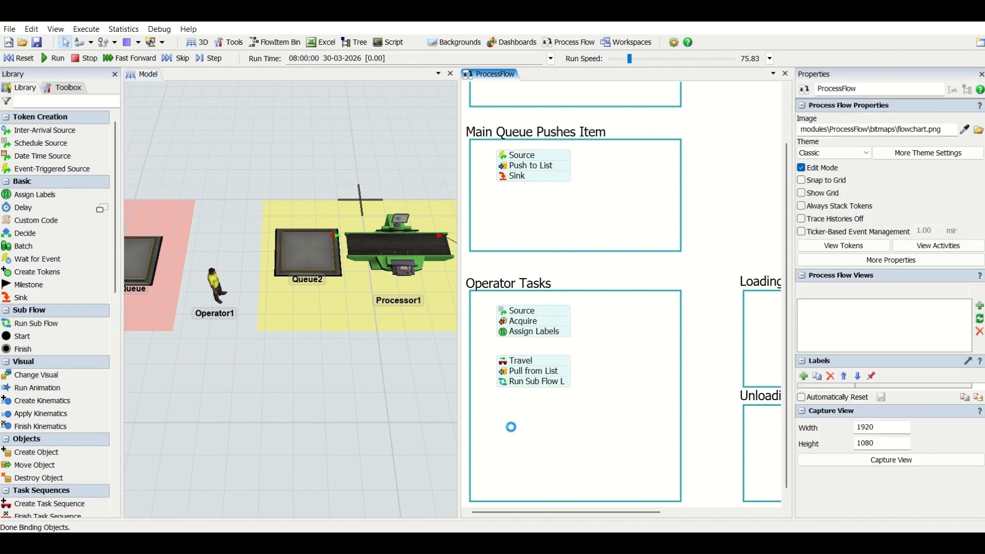
# Step: Attach a second Run Sub Flow activity below Run Sub Flow L in the Operator Tasks block and name it Run Sub Flow U
pyautogui.doubleClick(503, 408)
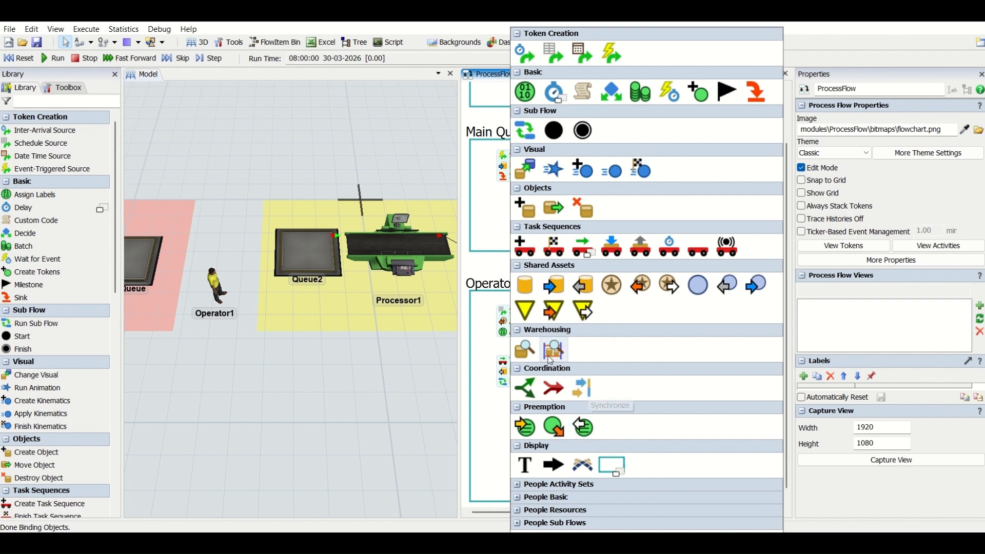
pyautogui.click(525, 131)
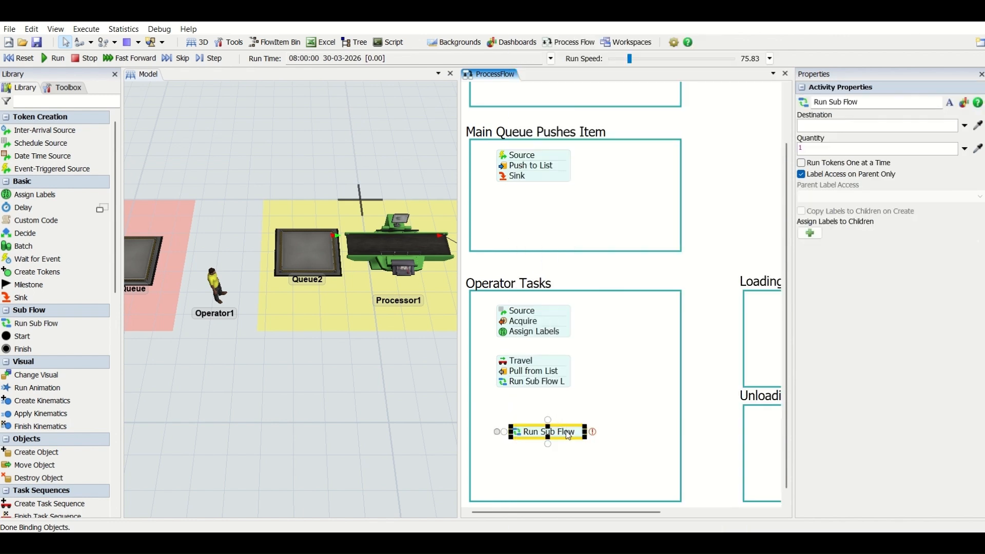
pyautogui.moveTo(543, 432); pyautogui.dragTo(530, 392)
pyautogui.click(884, 153)
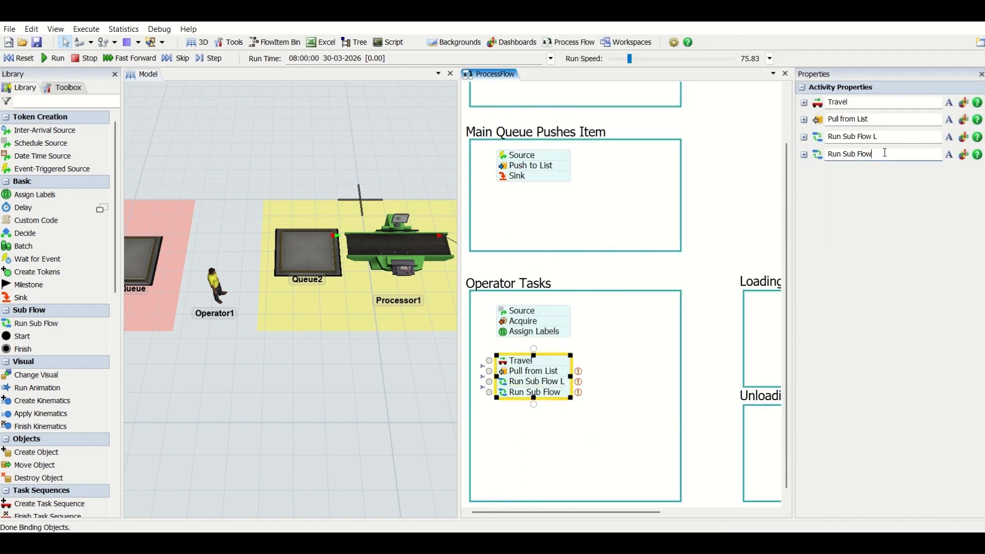
pyautogui.click(636, 351)
# Step: Build a block in the Loading Subflow container from a Start, a Load and a Finish activity
pyautogui.scroll(-3, 636, 352)
pyautogui.moveTo(727, 276); pyautogui.dragTo(655, 276)
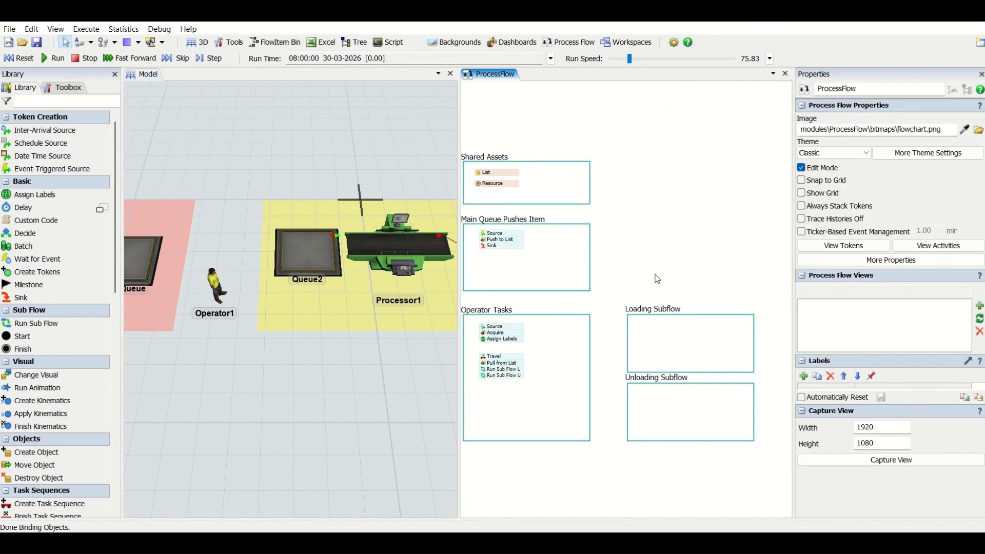
pyautogui.doubleClick(648, 331)
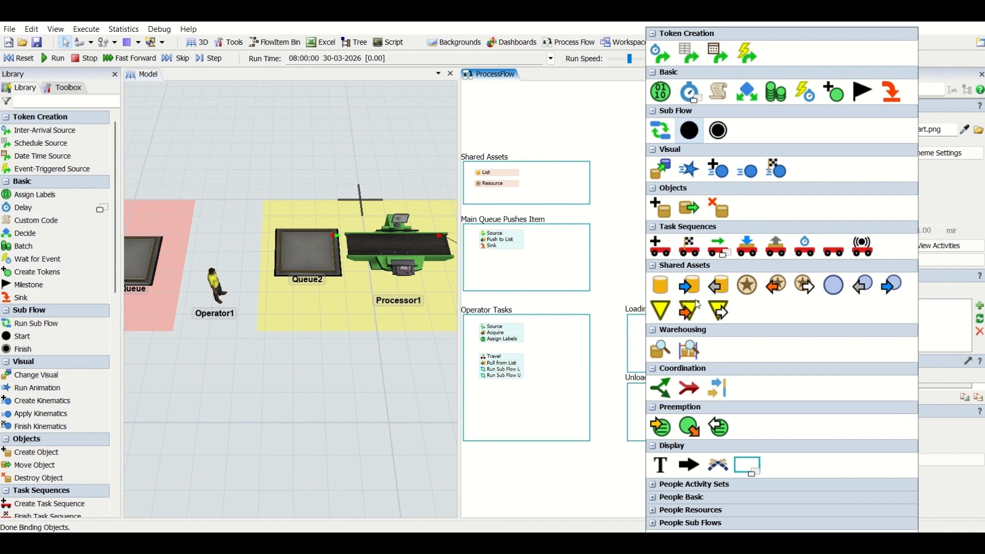
pyautogui.doubleClick(667, 351)
pyautogui.click(738, 126)
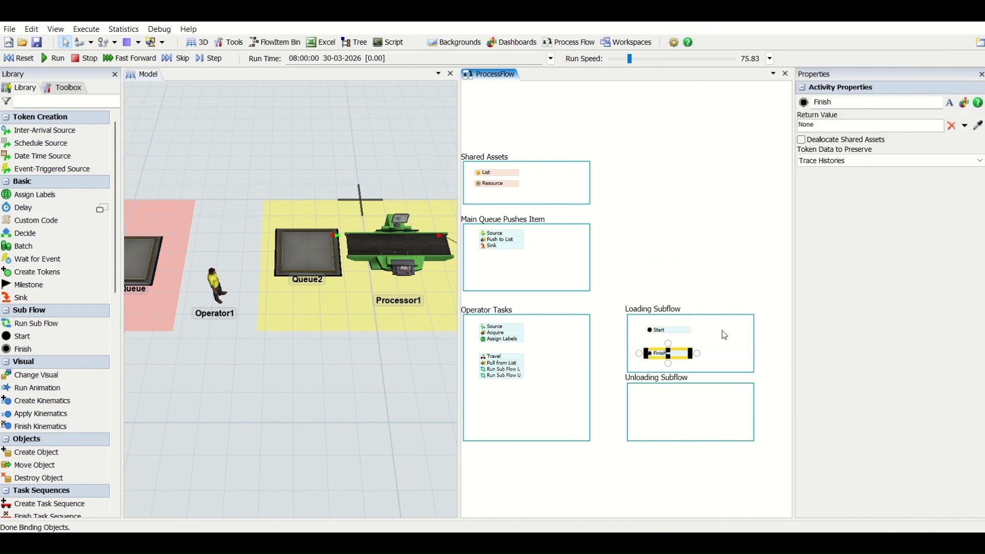
pyautogui.doubleClick(727, 333)
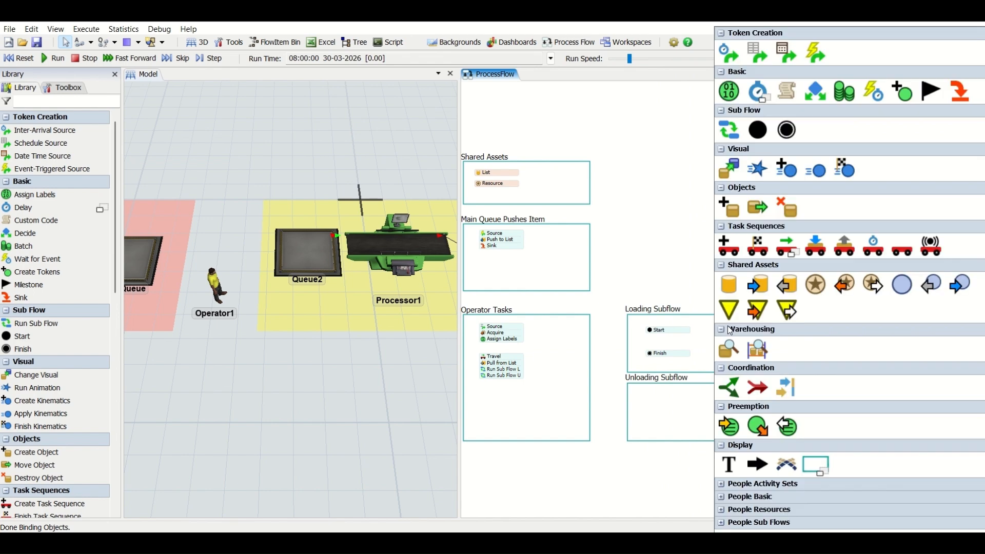
pyautogui.click(815, 247)
pyautogui.moveTo(762, 330); pyautogui.dragTo(686, 347)
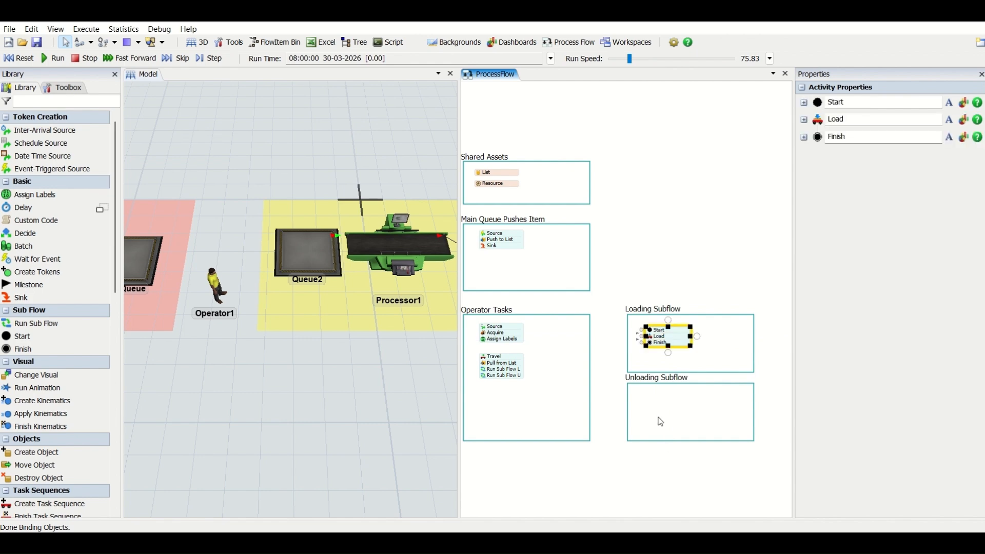
# Step: Add Start, Finish, Assign Labels and Unload activities to the Unloading Subflow container
pyautogui.doubleClick(660, 397)
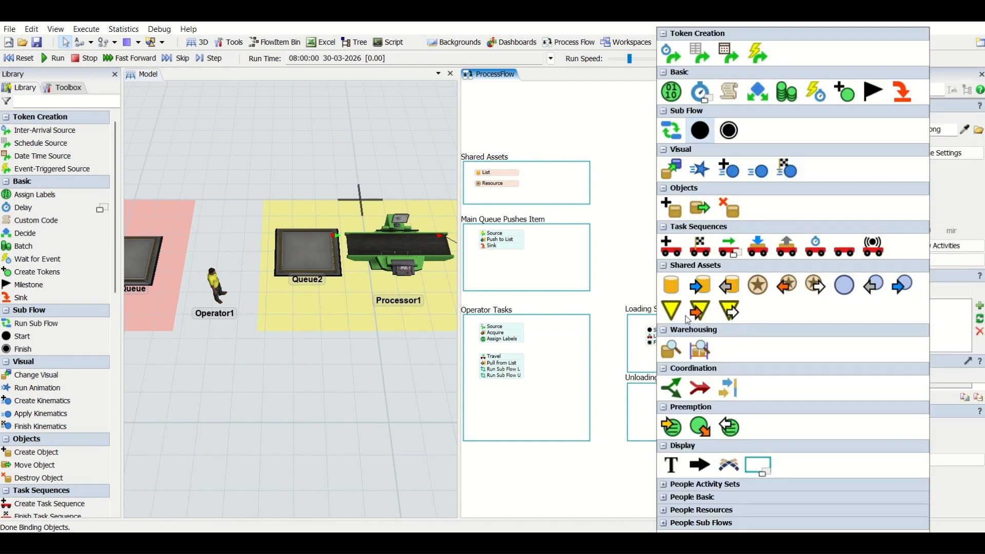
pyautogui.click(702, 129)
pyautogui.doubleClick(664, 411)
pyautogui.click(722, 129)
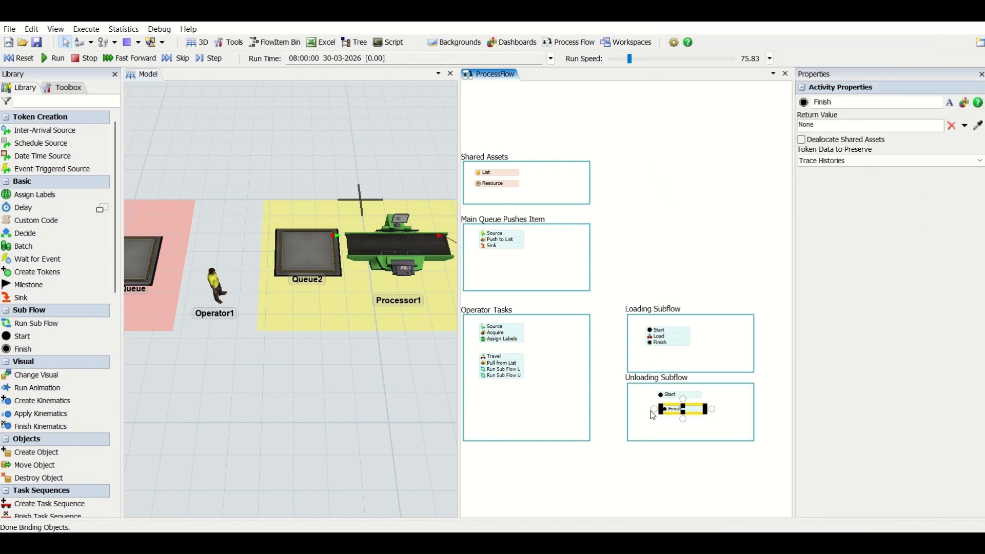
pyautogui.doubleClick(653, 415)
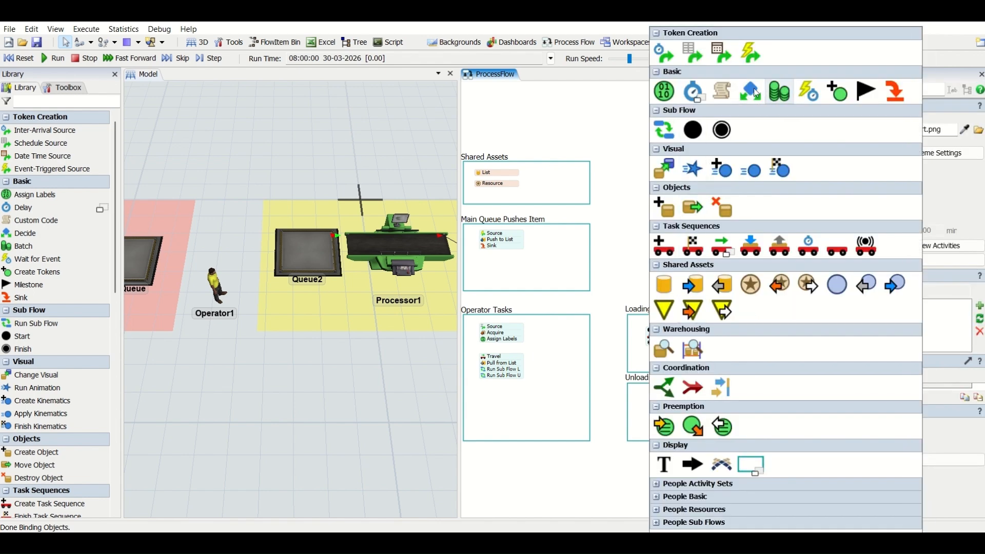
pyautogui.click(665, 92)
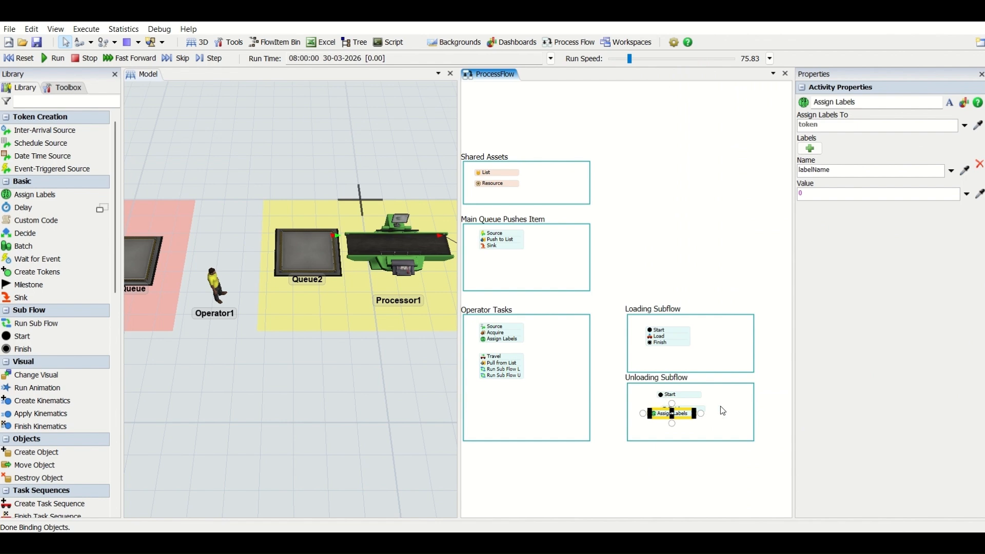
pyautogui.doubleClick(721, 405)
pyautogui.click(845, 246)
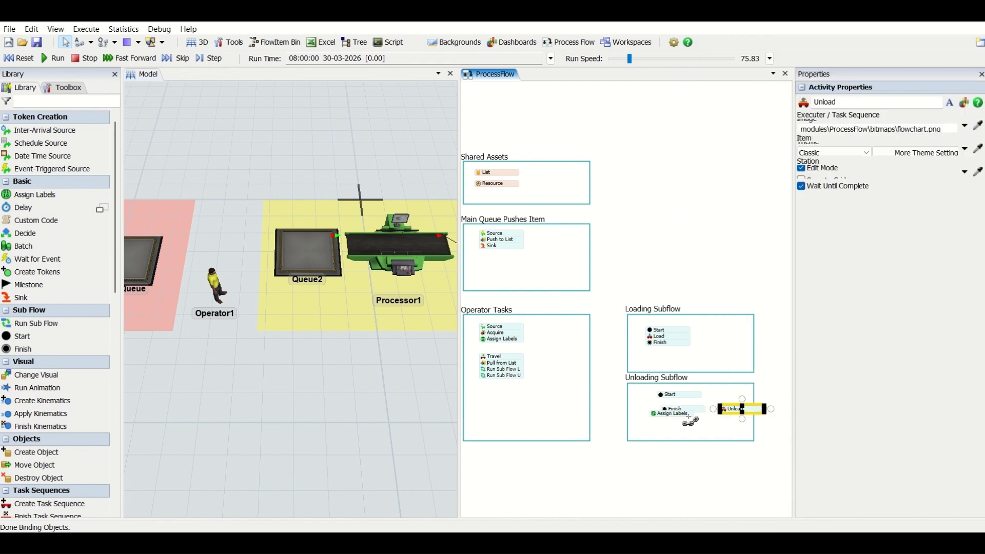
# Step: Stack the Unloading Subflow activities as Start, Assign Labels, Unload, Finish and align the block with the Loading Subflow block
pyautogui.moveTo(688, 420)
pyautogui.mouseDown()
pyautogui.moveTo(696, 406)
pyautogui.moveTo(685, 407)
pyautogui.mouseUp()
pyautogui.click(703, 414)
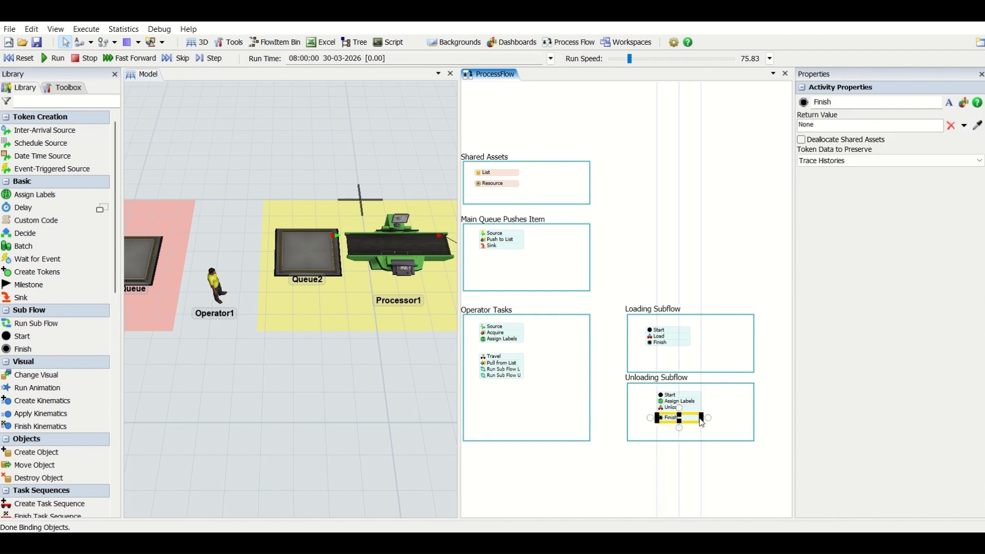
pyautogui.click(730, 408)
pyautogui.click(730, 408)
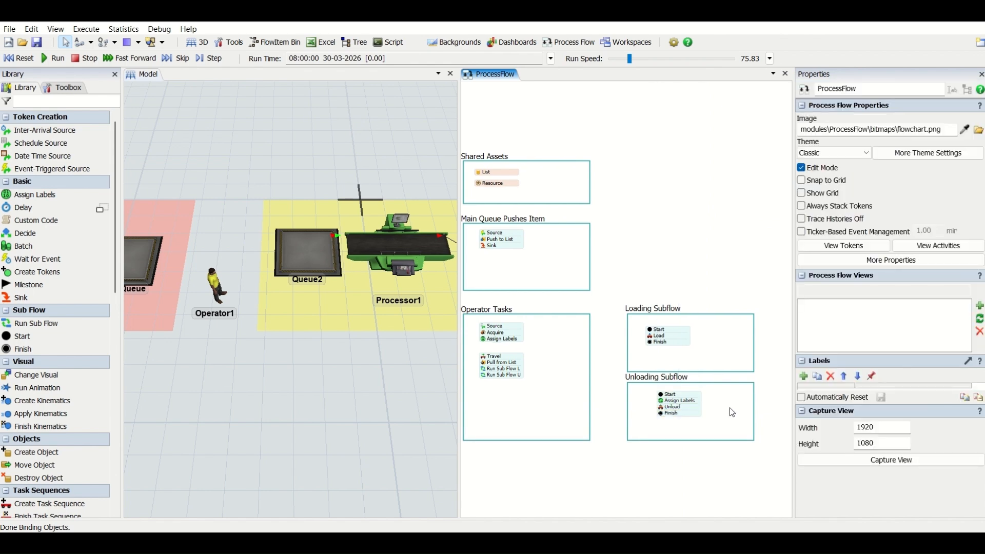
pyautogui.moveTo(619, 462); pyautogui.dragTo(647, 461)
pyautogui.click(696, 401)
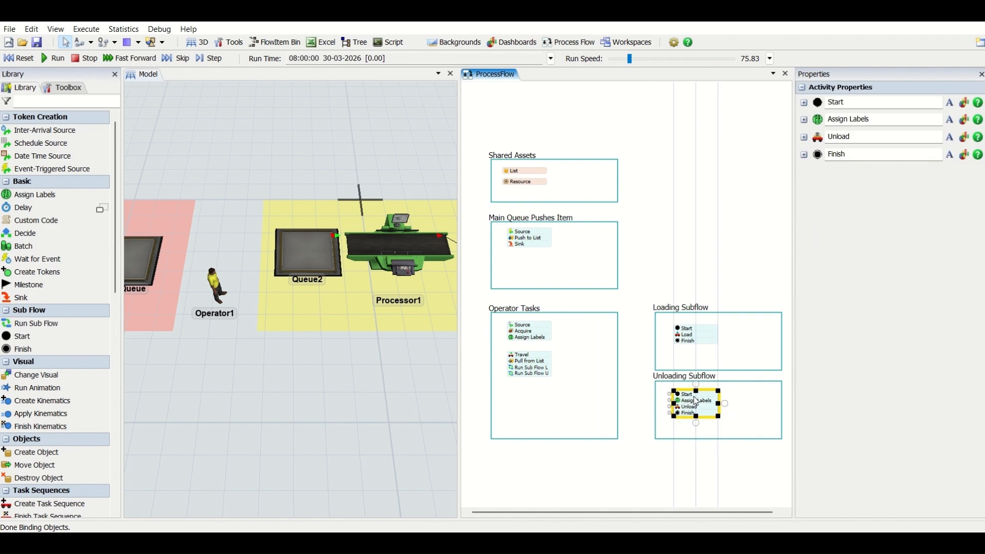
pyautogui.click(674, 475)
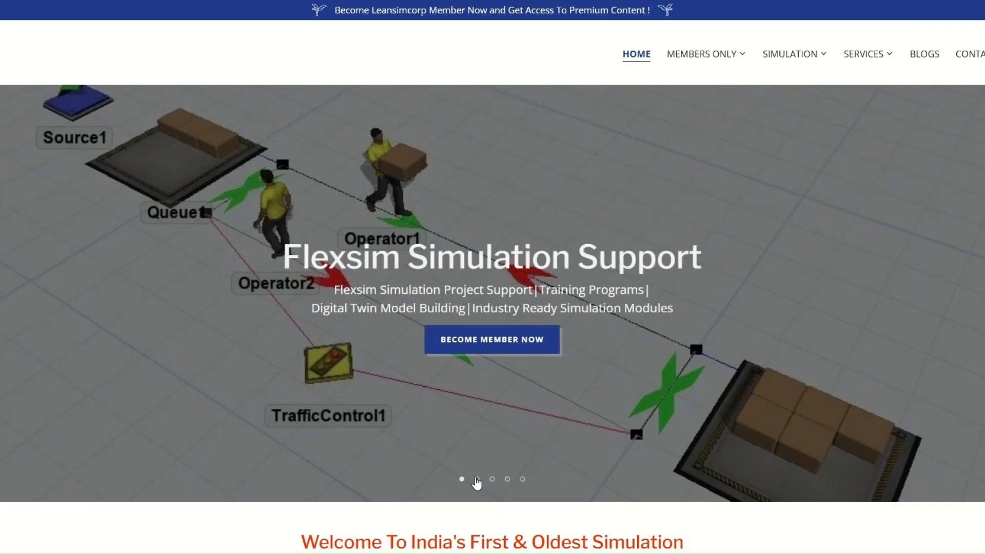
pyautogui.click(477, 480)
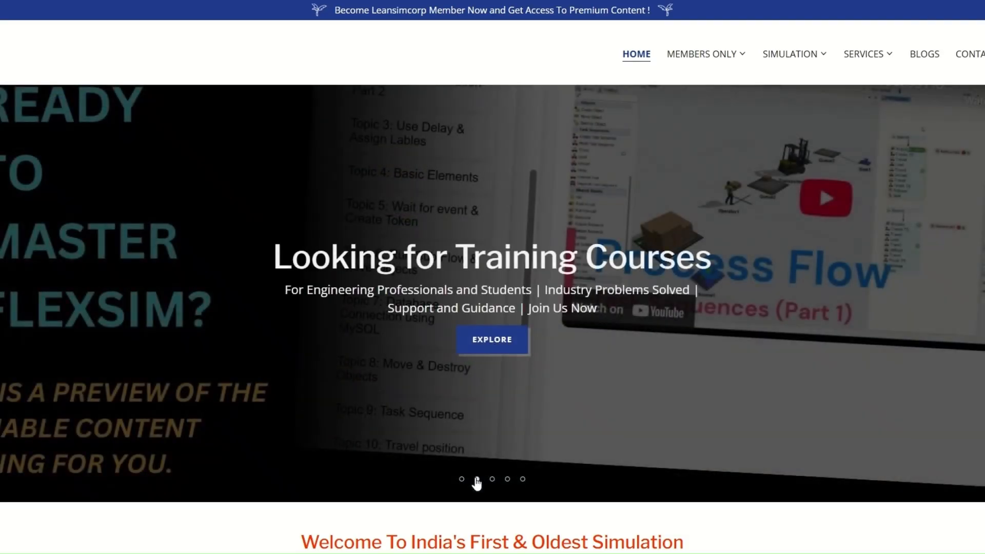
pyautogui.click(492, 480)
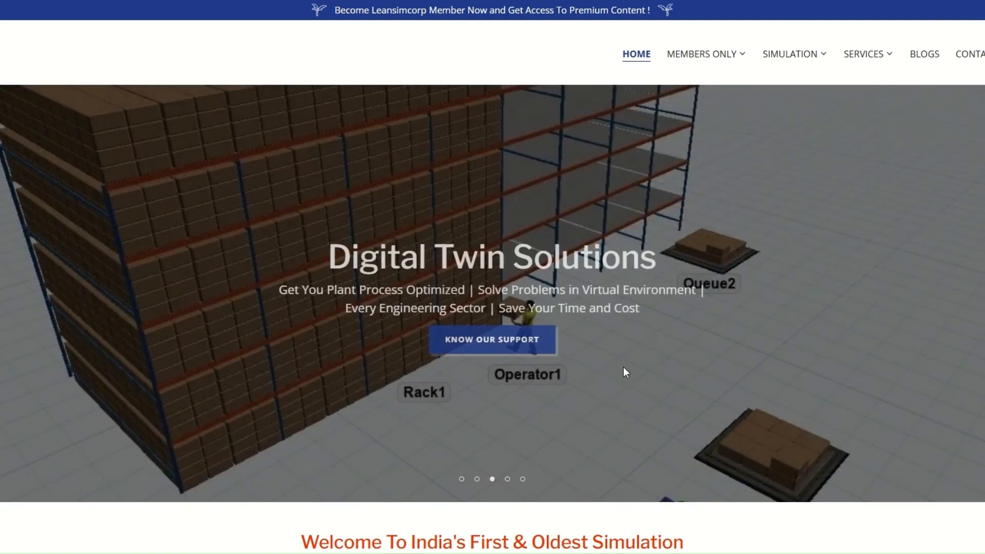
pyautogui.click(508, 480)
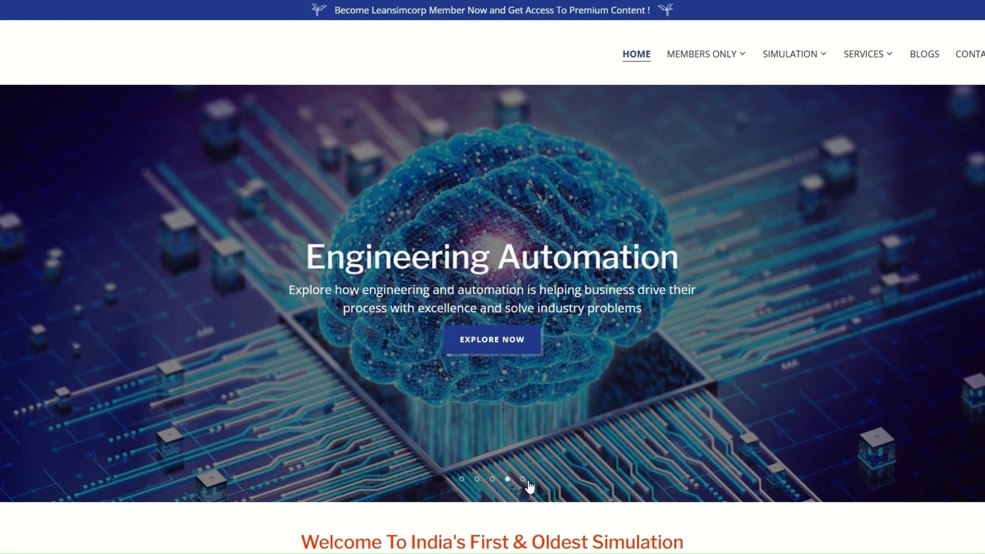
pyautogui.click(523, 479)
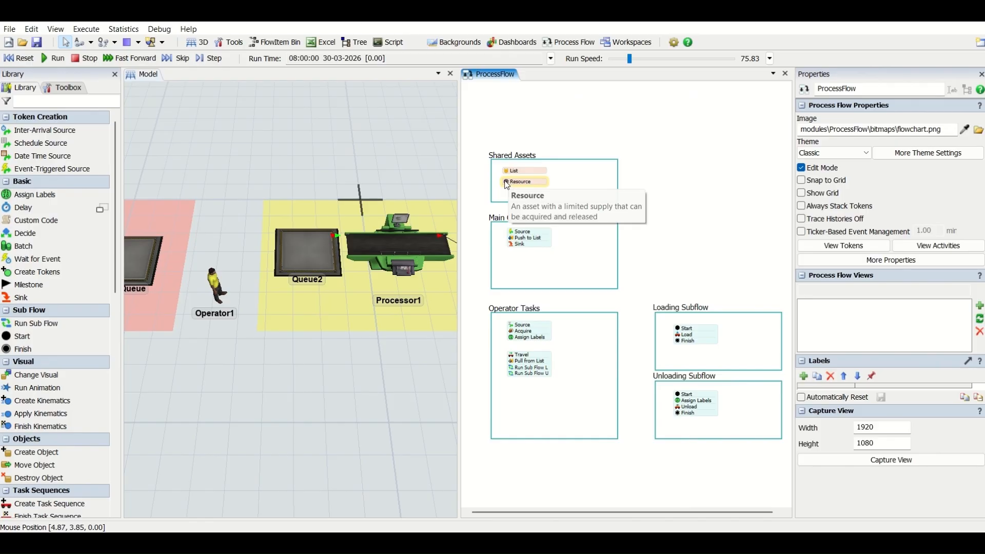
# Step: Set the reference of the Resource in Shared Assets to the Operators group
pyautogui.doubleClick(507, 182)
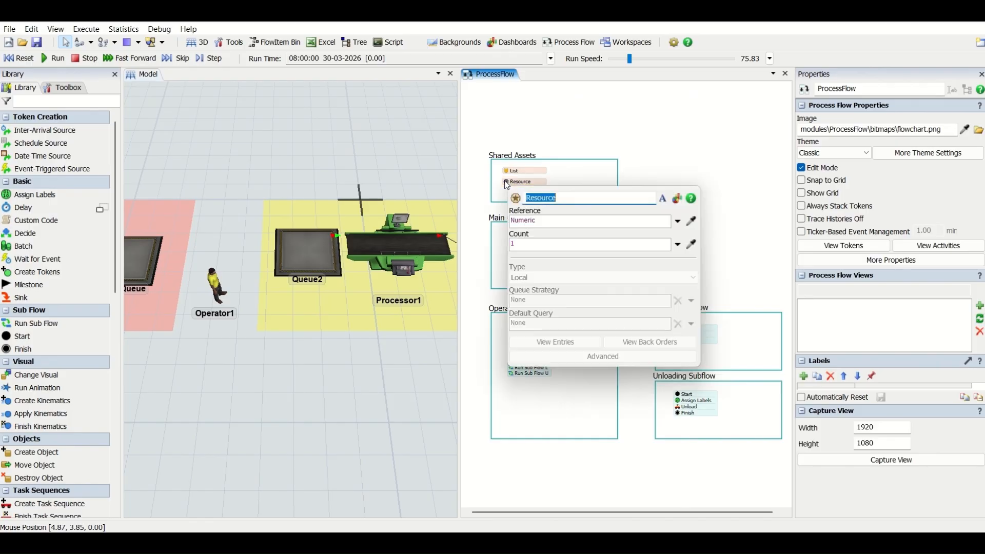
pyautogui.click(680, 223)
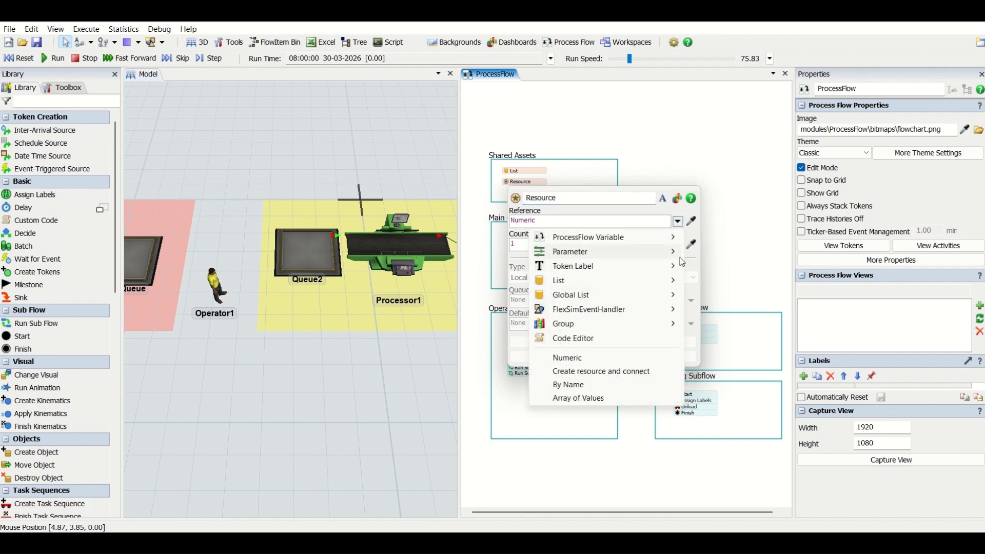
pyautogui.moveTo(651, 325)
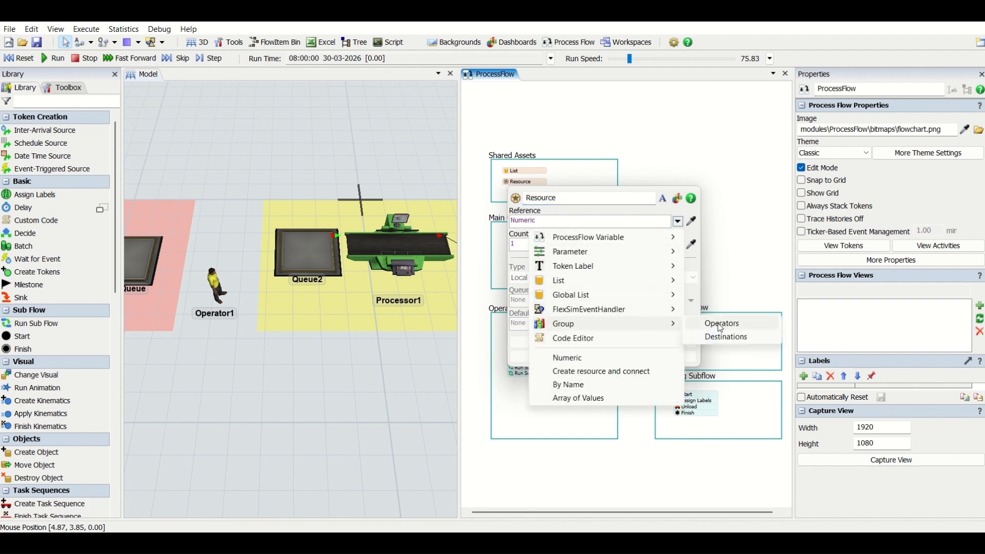
pyautogui.click(718, 323)
pyautogui.click(657, 135)
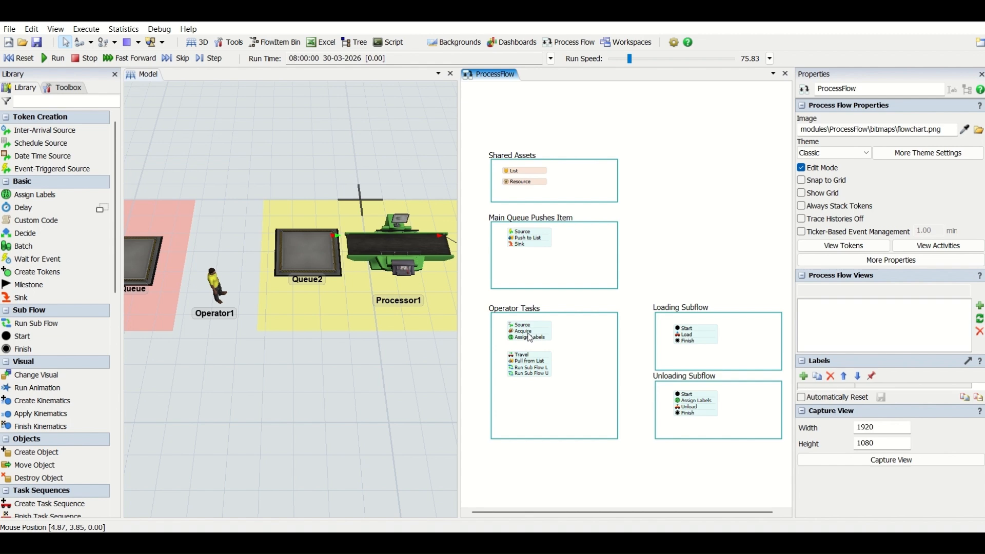
# Step: Set the Main Queue Pushes Item source to listen to the On Entry event of ManQueue
pyautogui.doubleClick(521, 232)
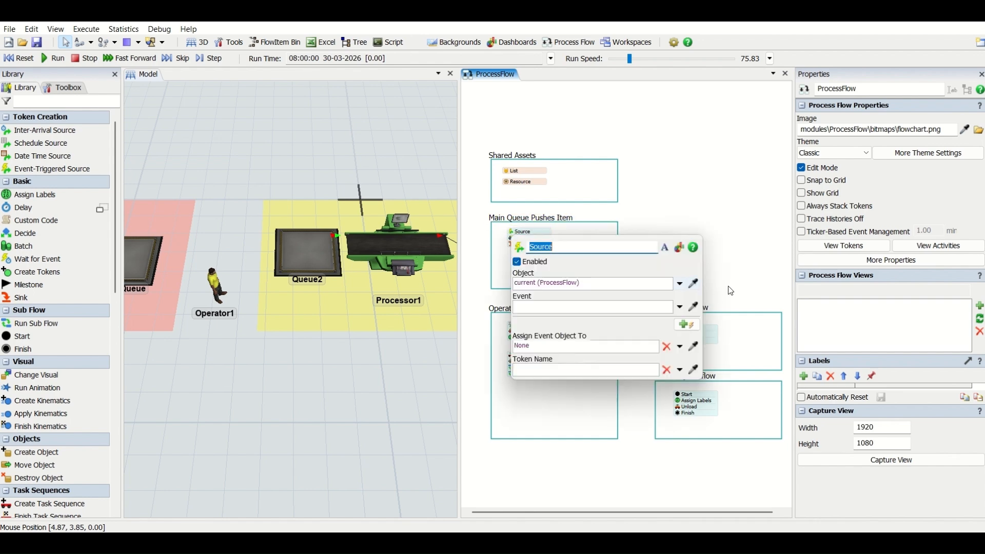
pyautogui.click(698, 285)
pyautogui.click(139, 262)
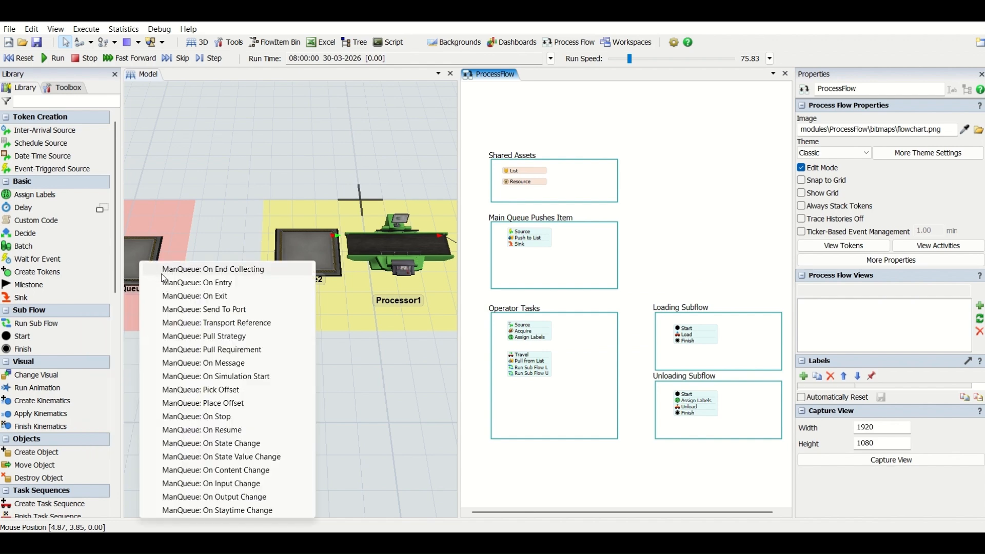
pyautogui.click(163, 282)
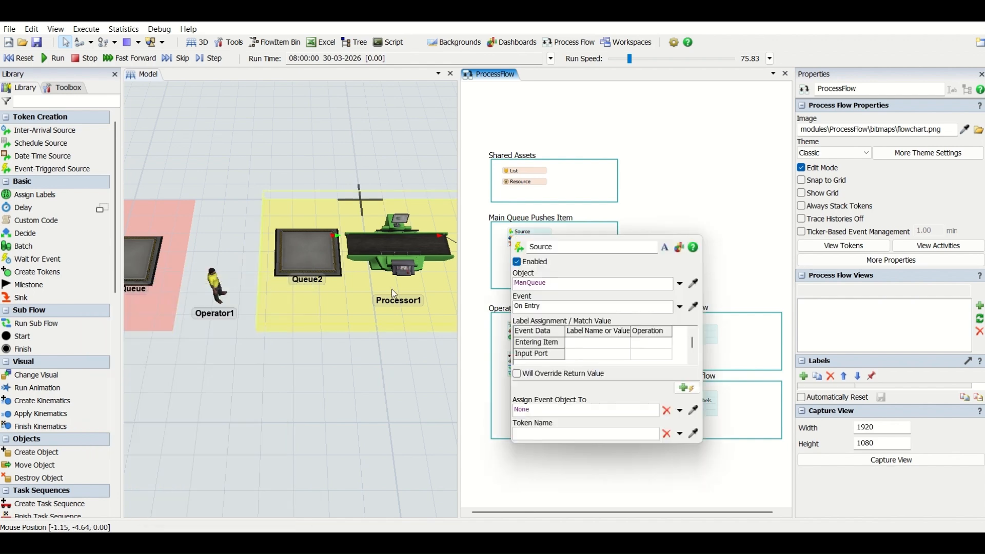
# Step: Assign the source's Entering Item to a label named FlowItem using the assign operation
pyautogui.click(580, 346)
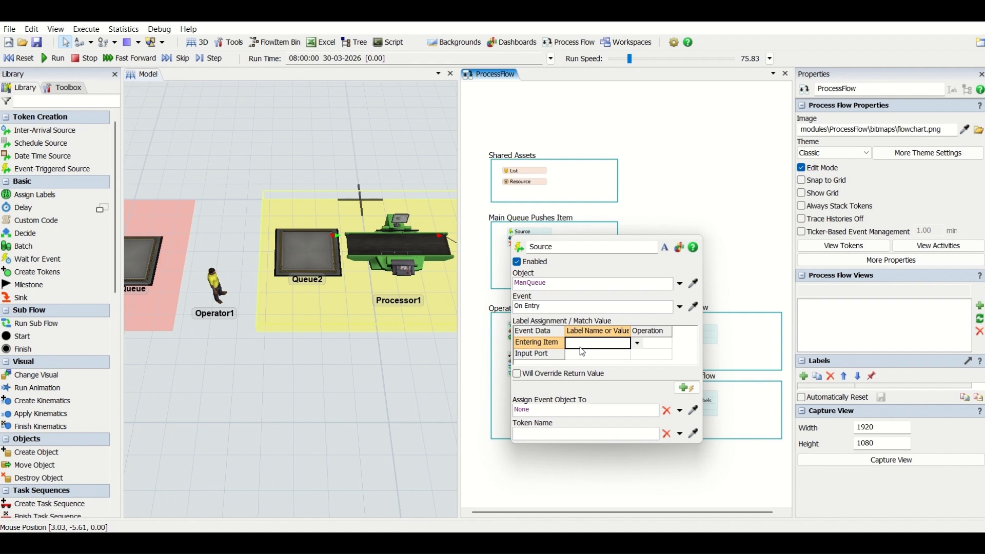
pyautogui.write('FlowItem')
pyautogui.click(649, 348)
pyautogui.click(650, 349)
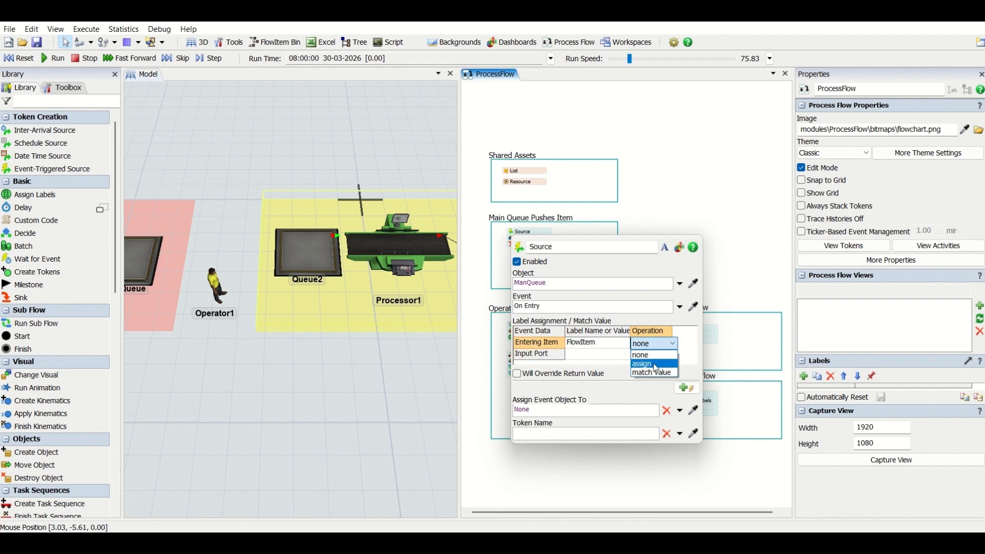
pyautogui.click(657, 368)
pyautogui.click(656, 212)
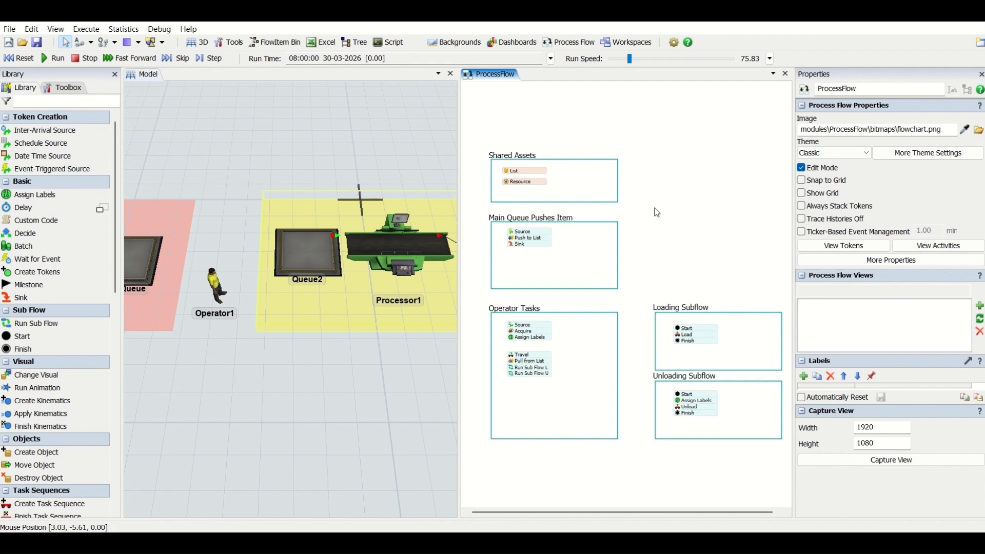
# Step: Examine the settings of the List in Shared Assets and the choices for its list reference
pyautogui.scroll(2, 533, 241)
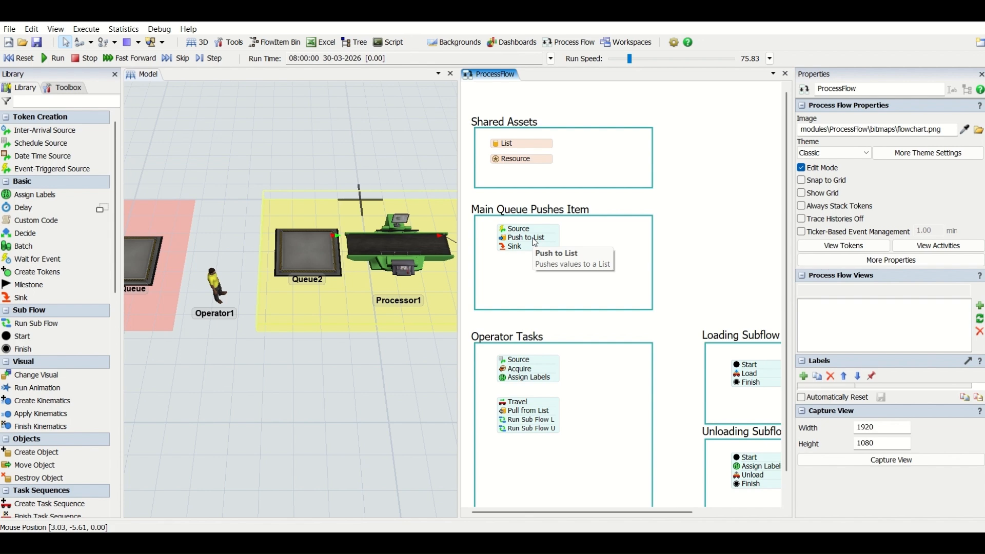
pyautogui.doubleClick(501, 145)
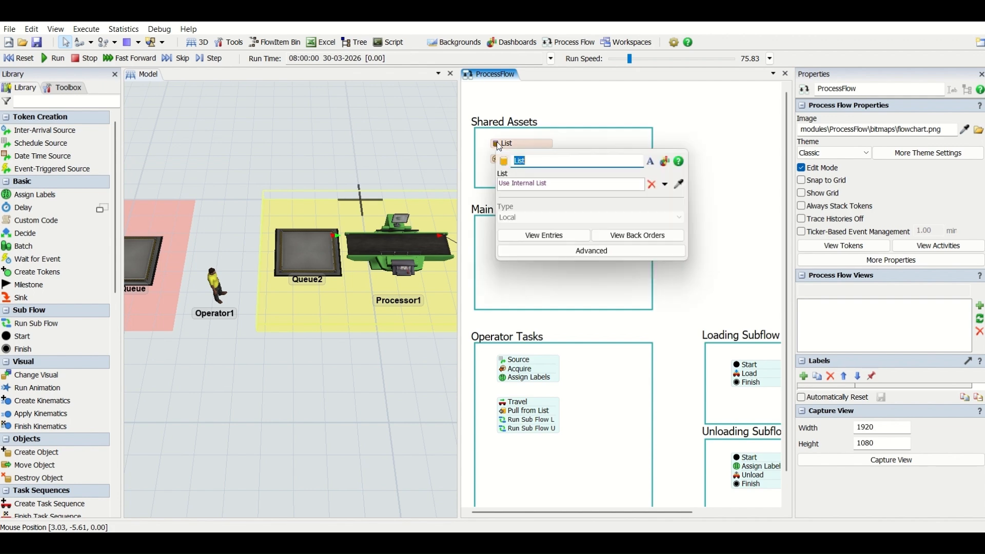
pyautogui.click(665, 185)
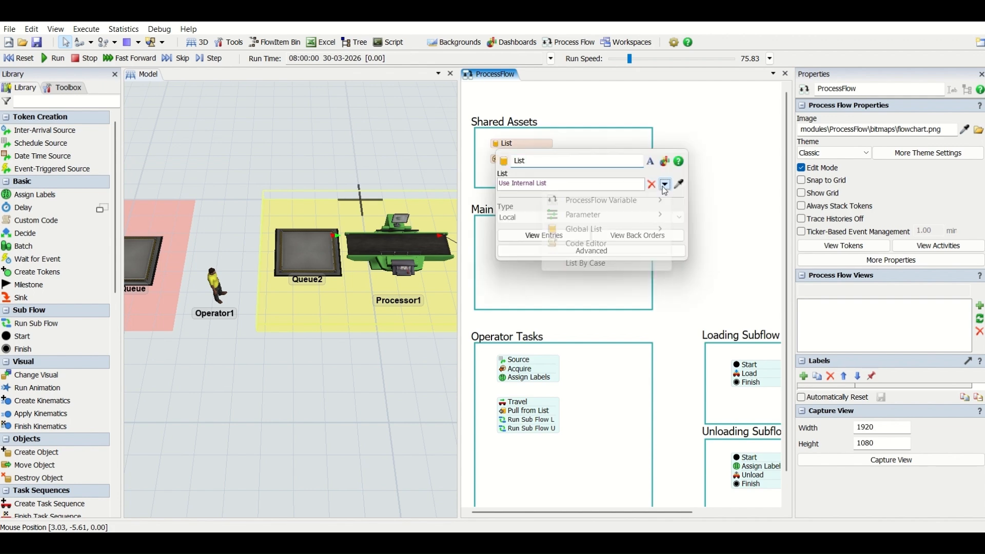
pyautogui.click(663, 105)
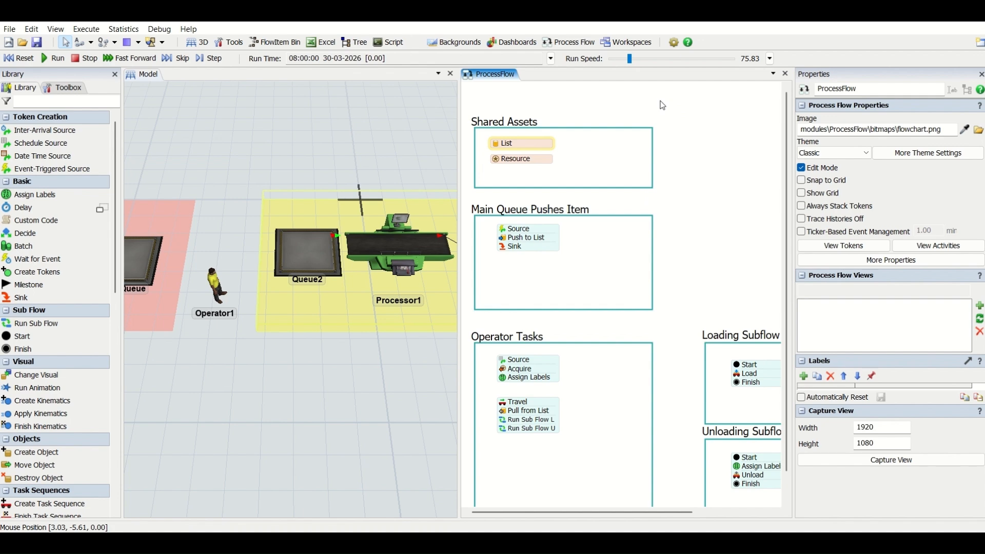
# Step: Set the list reference of the Push to List activity under Main Queue Pushes Item to the shared List
pyautogui.doubleClick(526, 238)
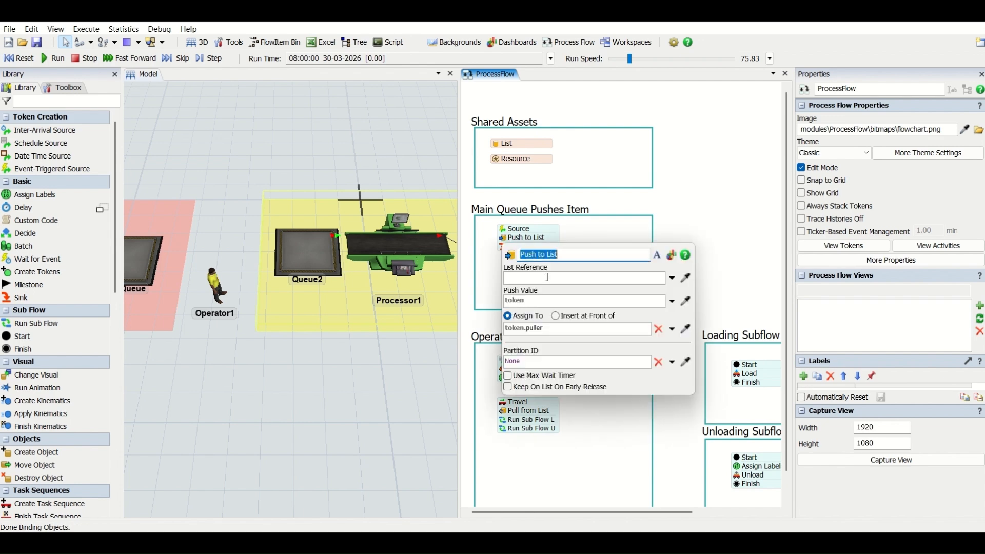
pyautogui.click(673, 279)
pyautogui.moveTo(643, 339)
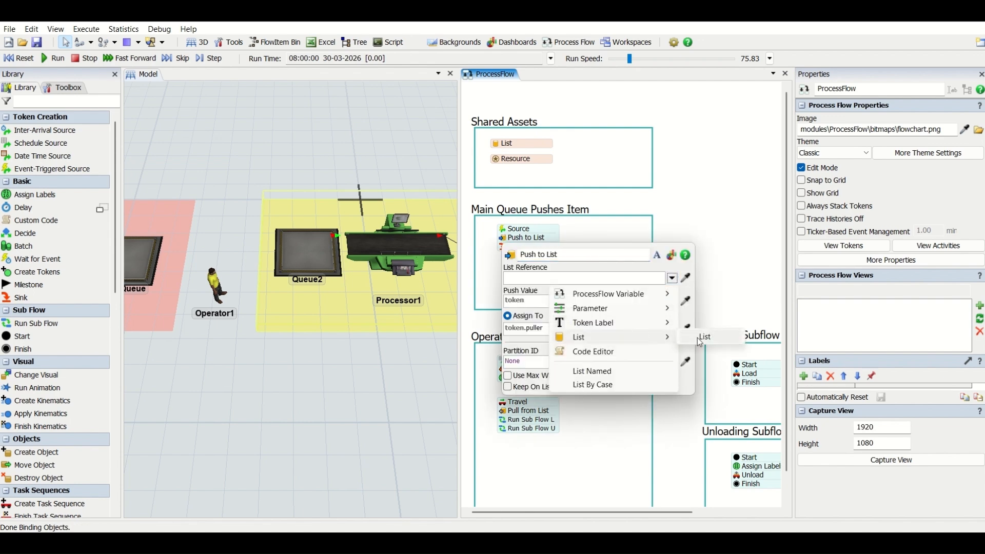
pyautogui.click(700, 338)
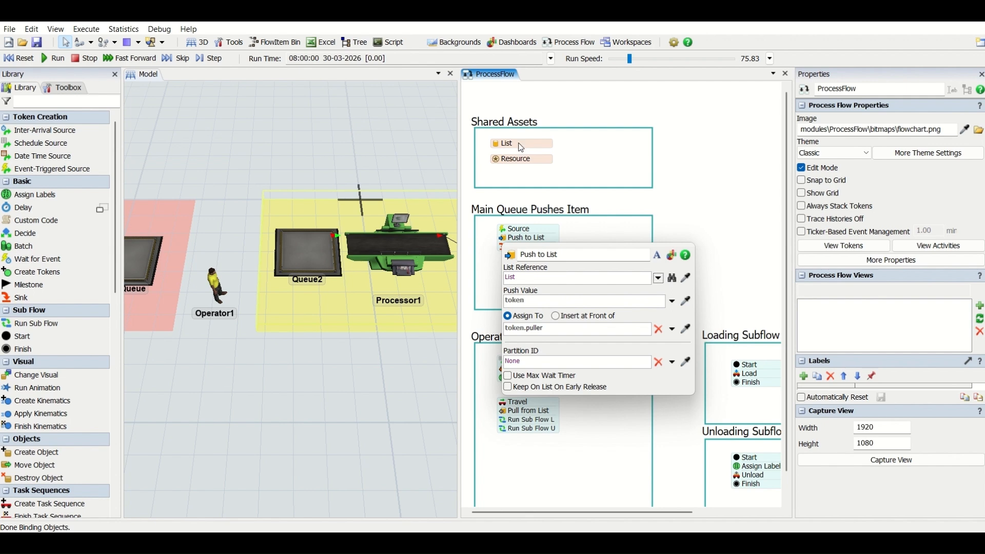
# Step: Set the push value of the Push to List activity to token.FlowItem
pyautogui.click(532, 303)
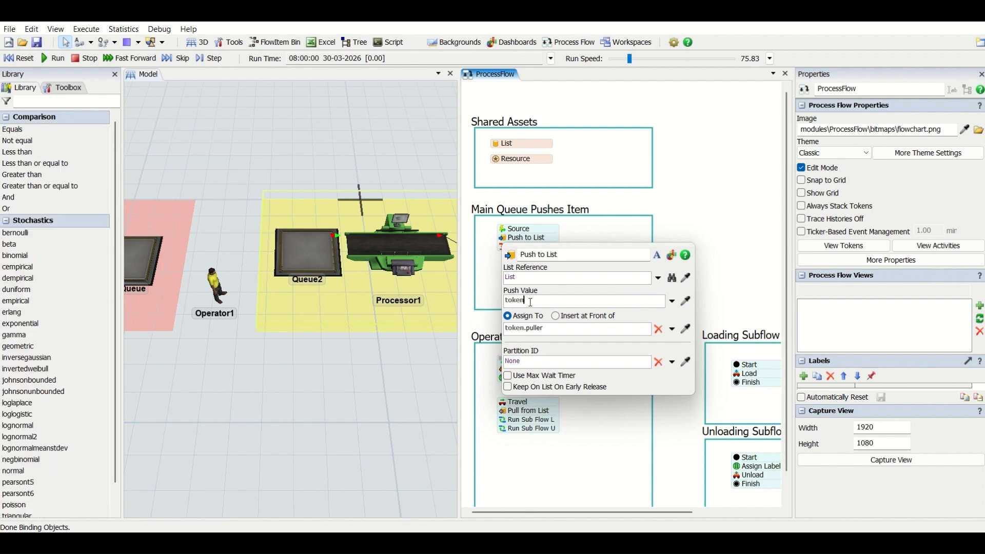
pyautogui.write('.Flow')
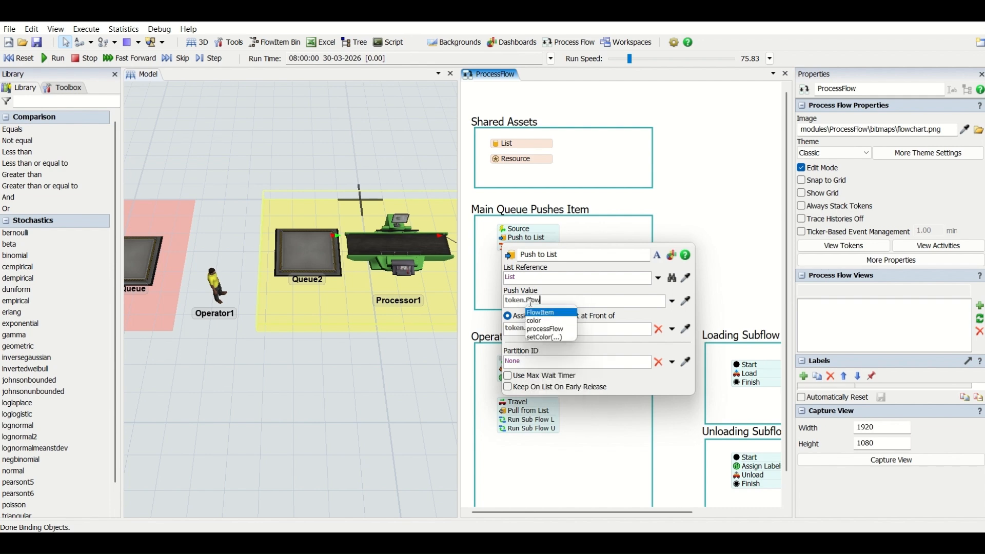
pyautogui.write('Item')
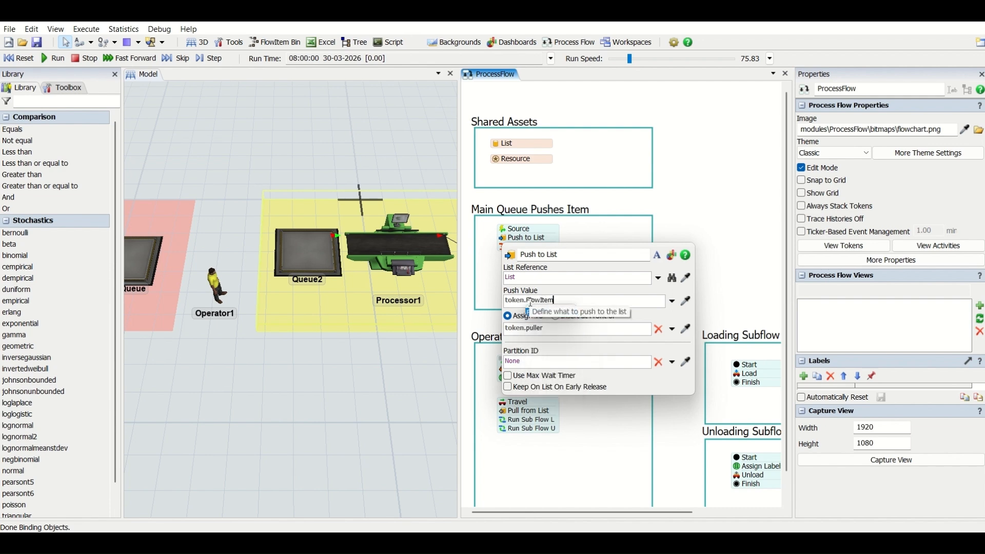
pyautogui.click(697, 199)
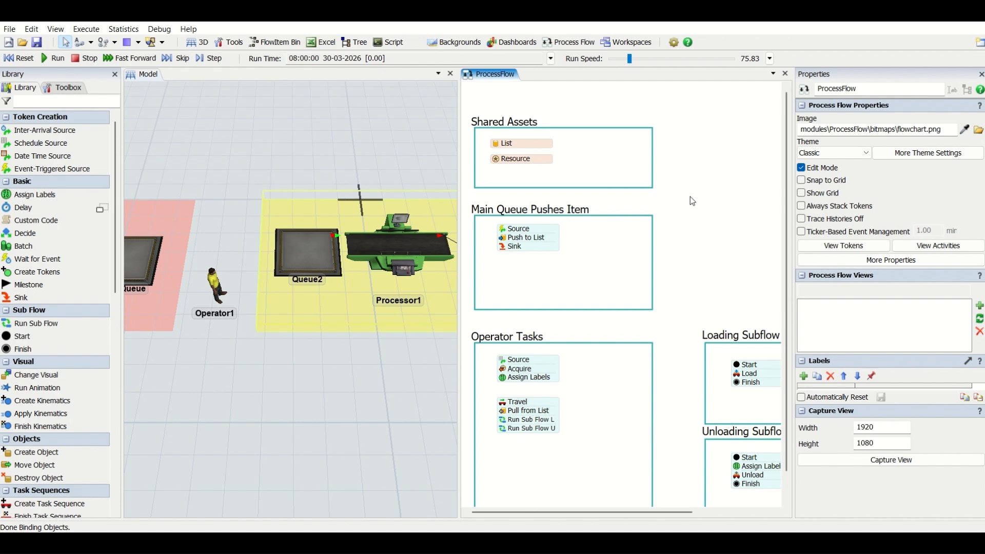
pyautogui.click(11, 29)
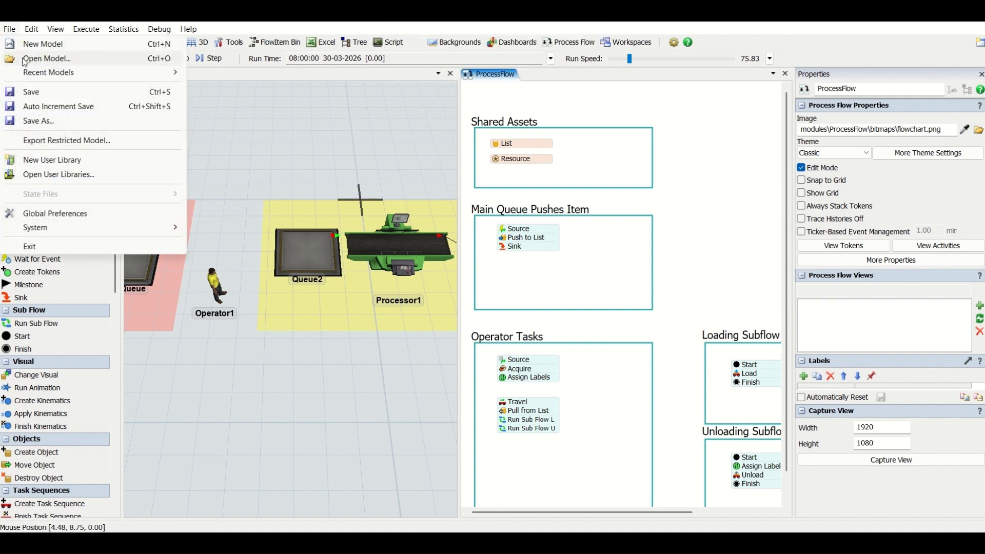
pyautogui.click(46, 121)
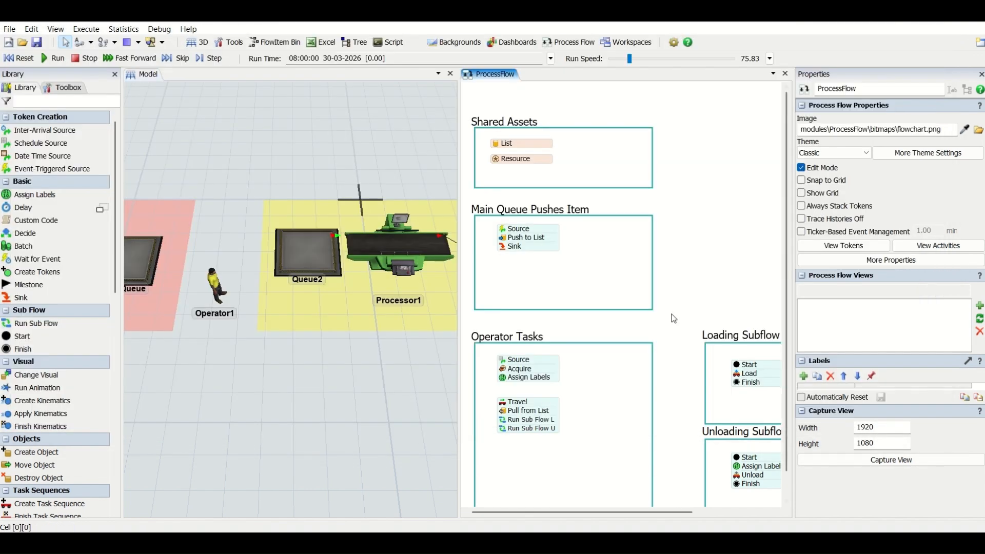
pyautogui.click(904, 409)
pyautogui.click(370, 168)
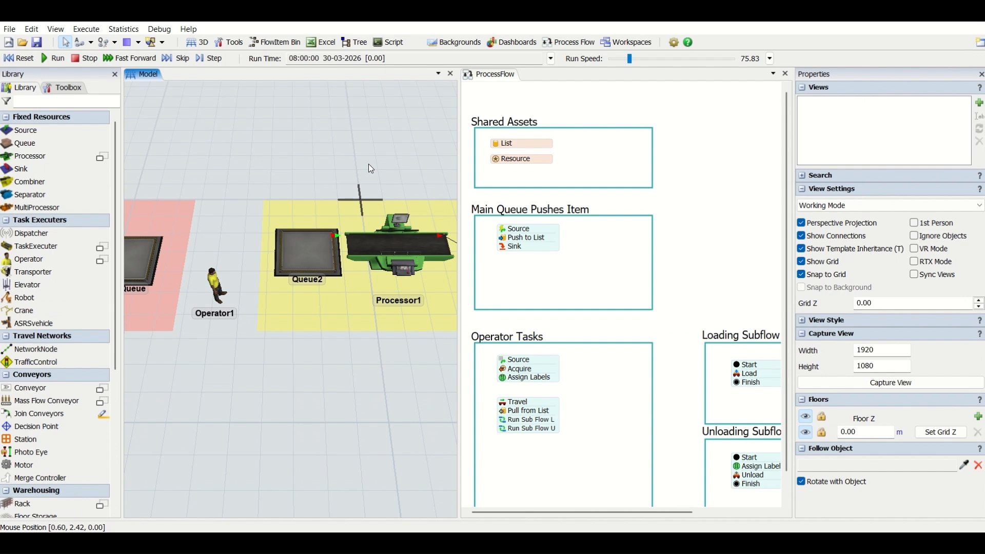
pyautogui.click(685, 227)
pyautogui.scroll(-2, 685, 227)
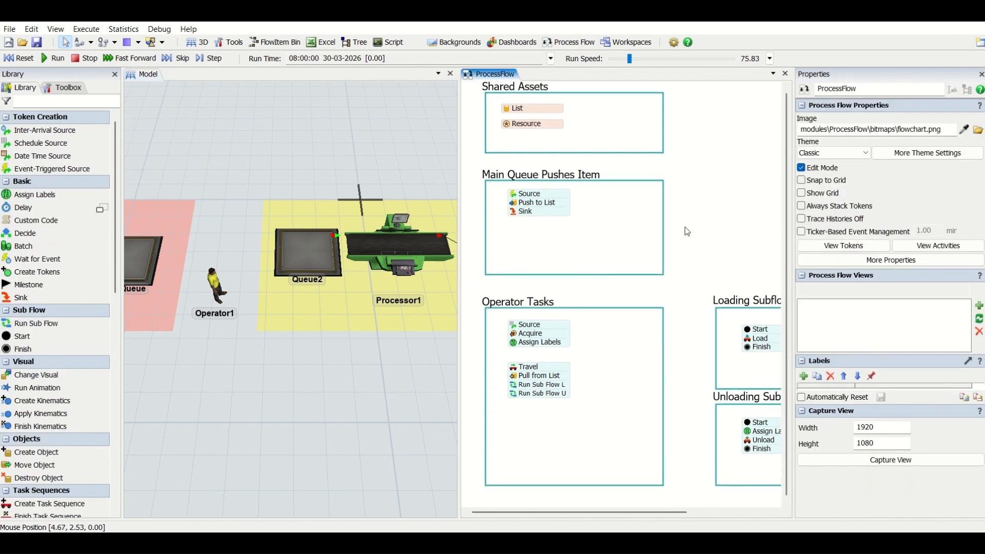
pyautogui.scroll(-3, 675, 228)
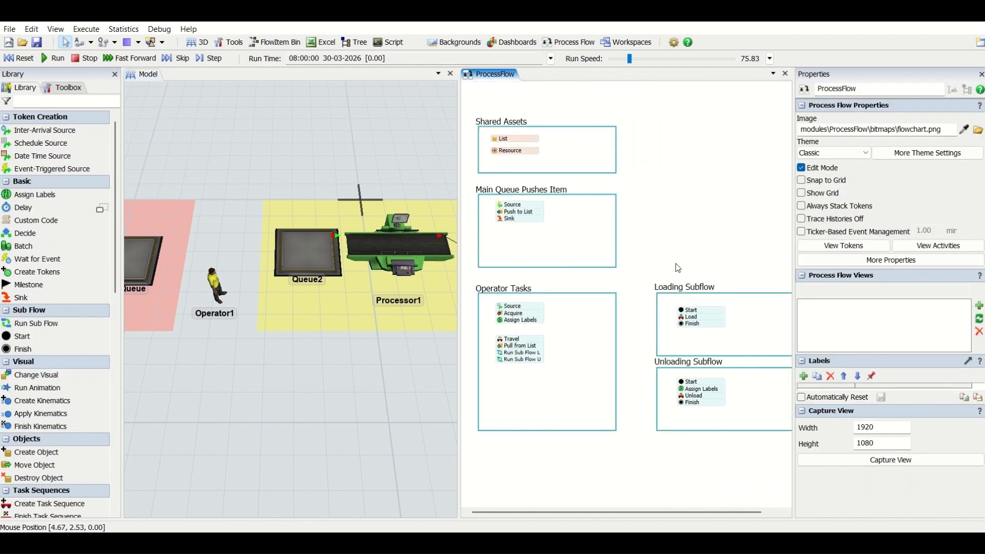